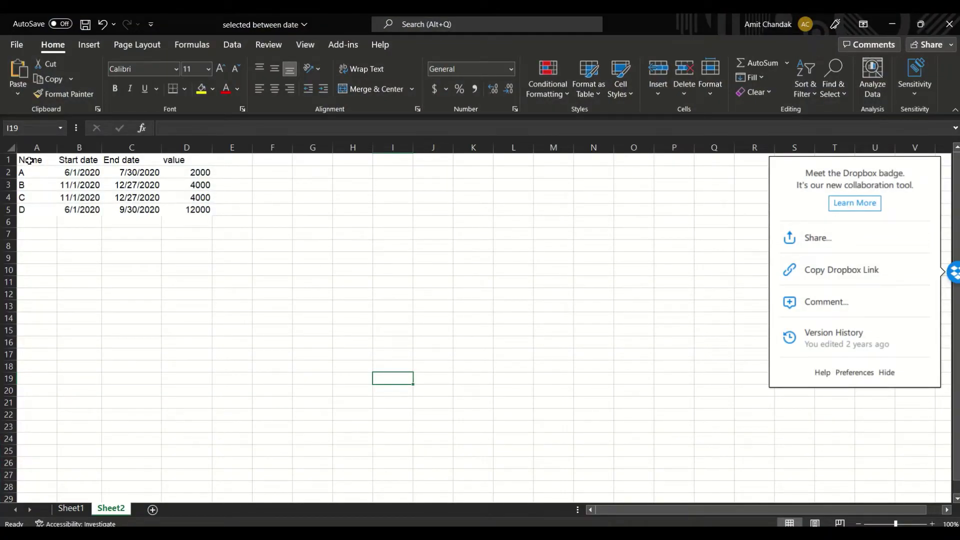
# Copy the Name, Start date, End date and value range A1:D5, switch to Power BI Desktop and dismiss its start screen.
pyautogui.moveTo(29, 161); pyautogui.dragTo(198, 209)
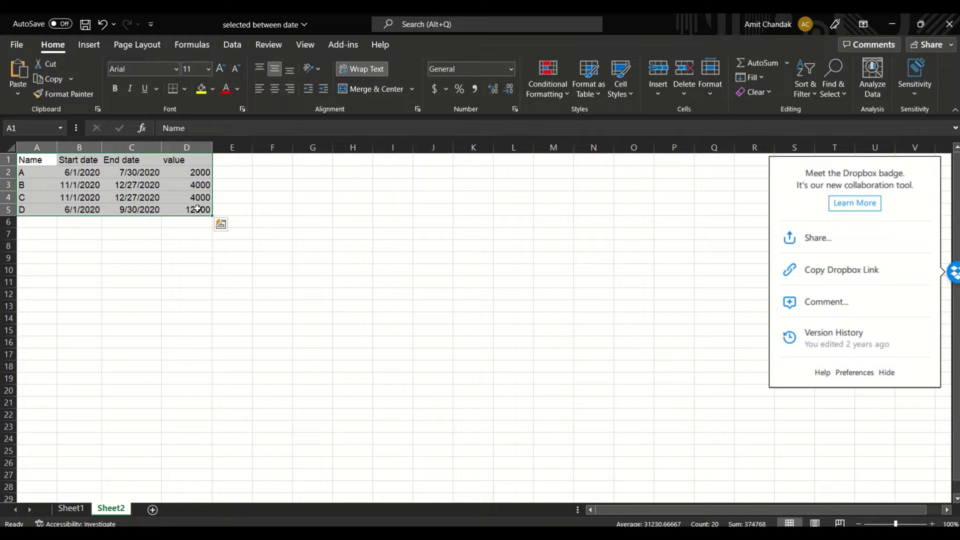
pyautogui.hotkey('ctrl', 'c')
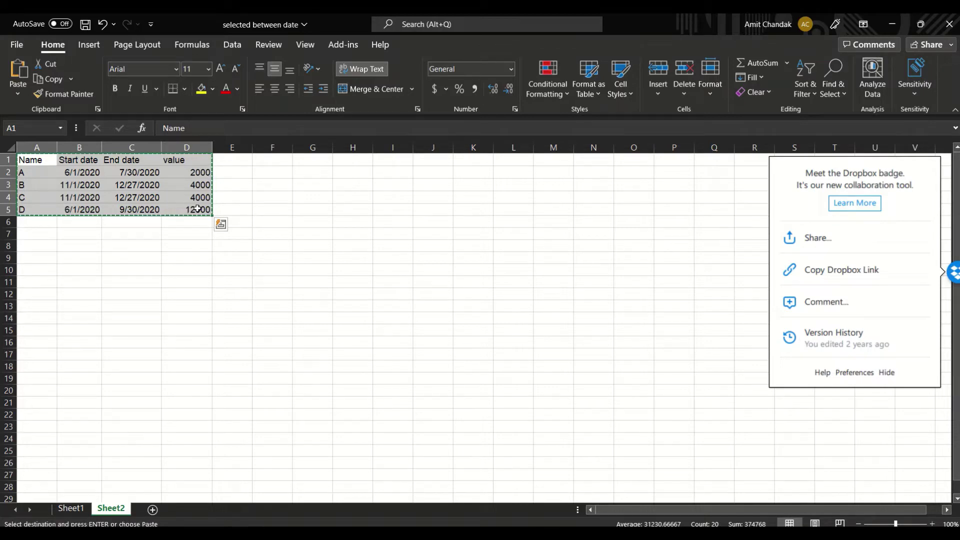
pyautogui.hotkey('alt', 'Tab')
pyautogui.hotkey('alt', 'Tab')
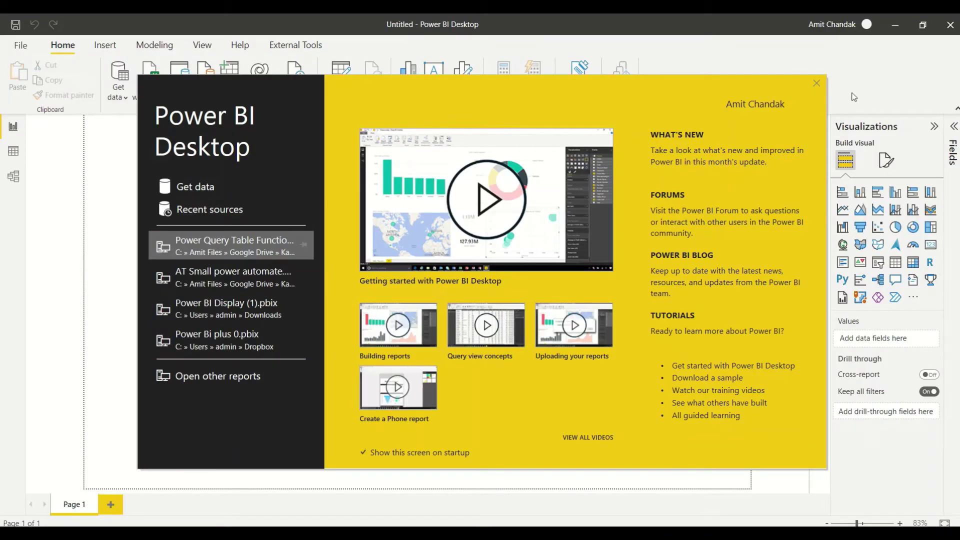
pyautogui.click(816, 84)
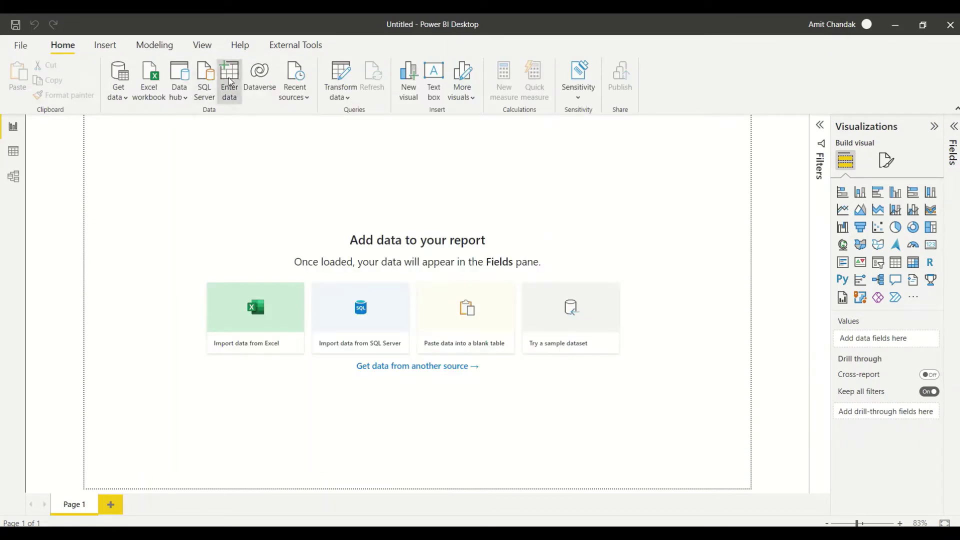
# Create a table from the copied rows with the Enter data command, name it Data and load it.
pyautogui.hotkey('ctrl', 'v')
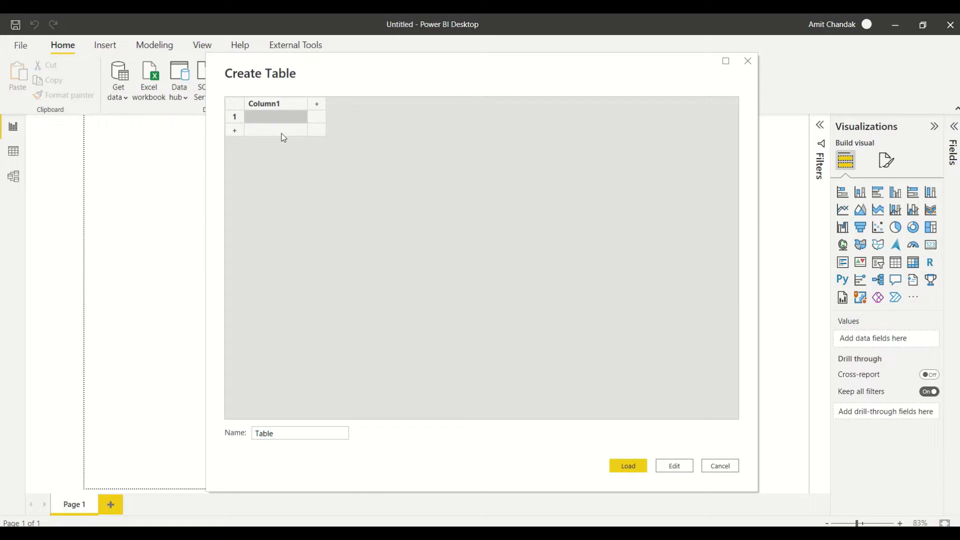
pyautogui.hotkey('ctrl', 'v')
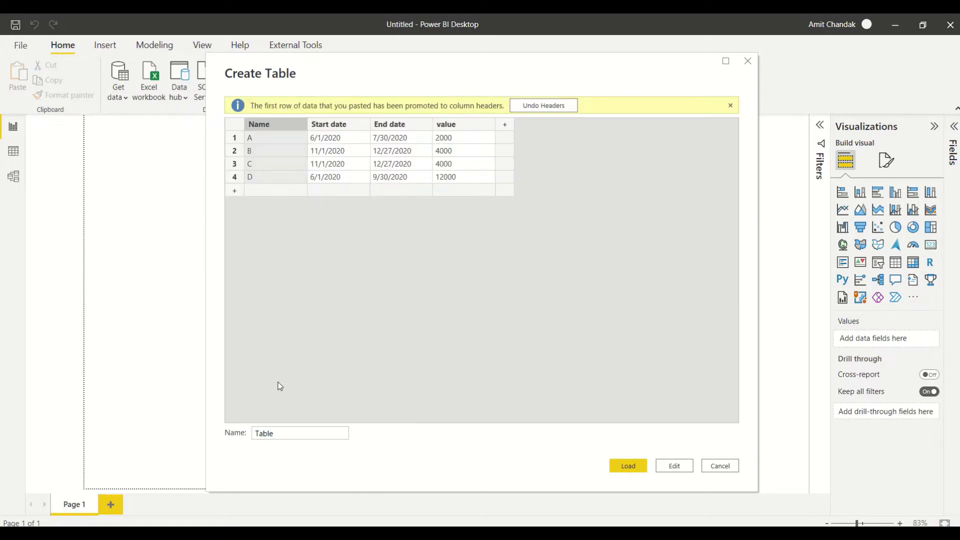
pyautogui.moveTo(285, 432); pyautogui.dragTo(240, 435)
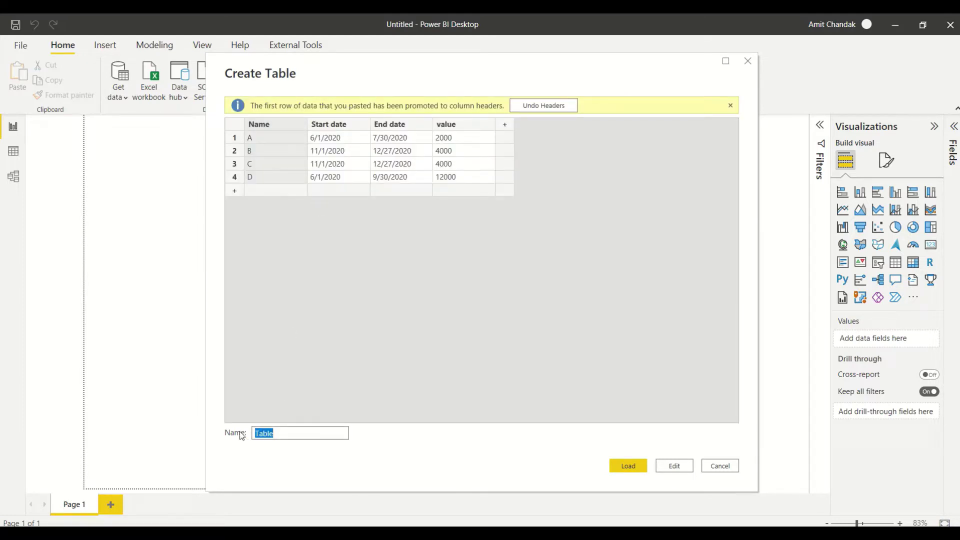
pyautogui.write('Data')
pyautogui.click(617, 465)
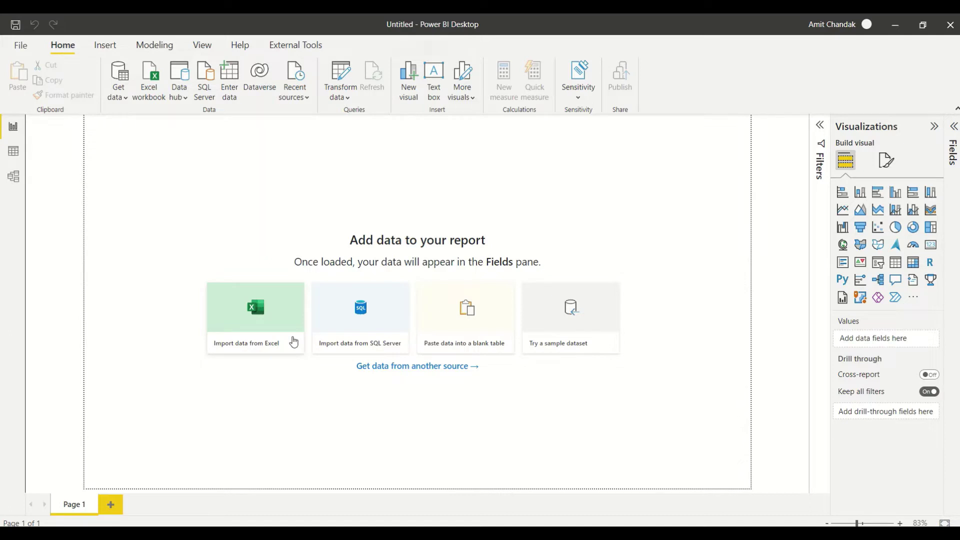
pyautogui.moveTo(400, 49)
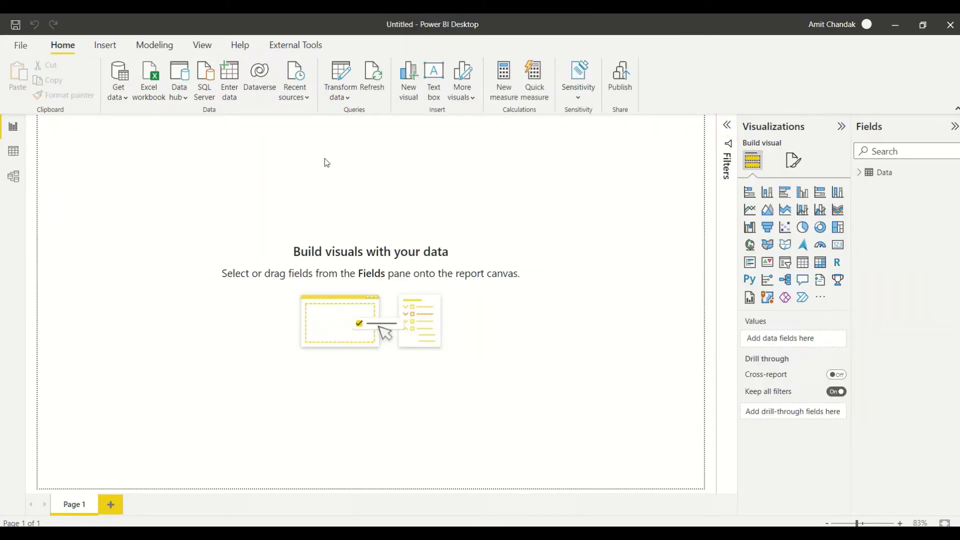
# Examine the loaded Data table's rows and its field list in the data view.
pyautogui.click(13, 152)
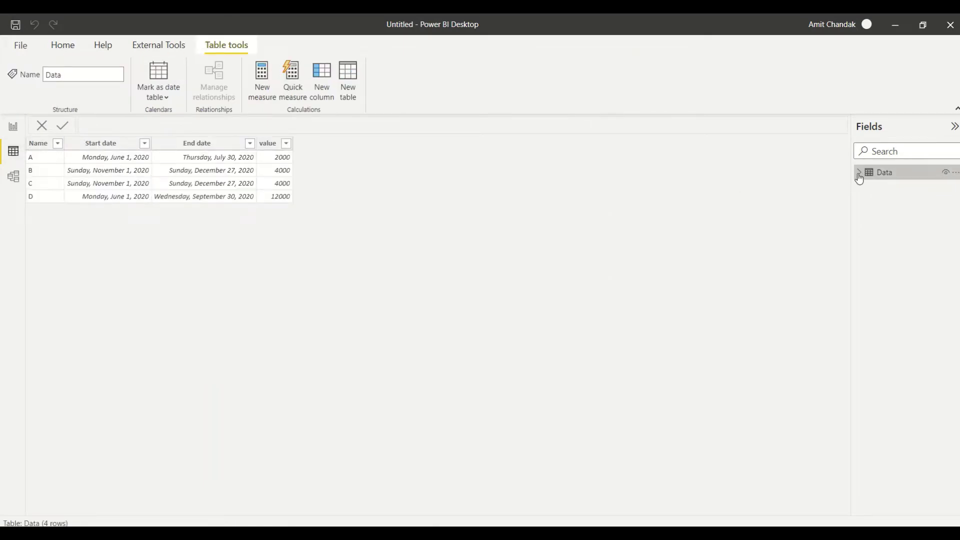
pyautogui.click(858, 175)
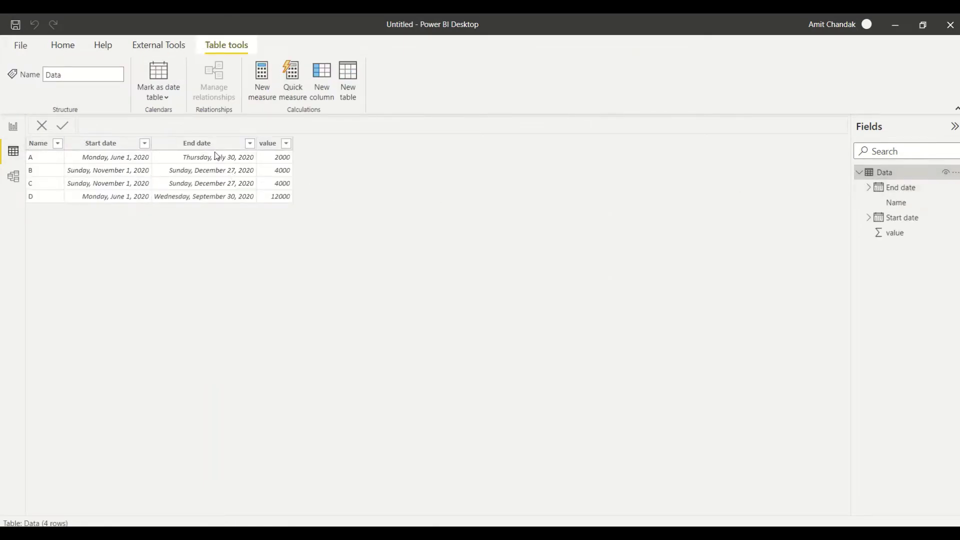
pyautogui.click(270, 144)
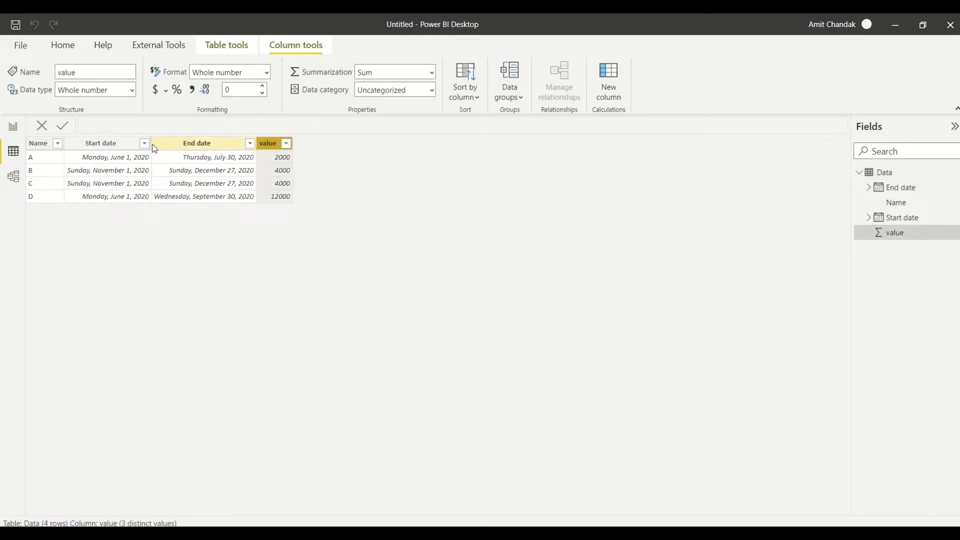
pyautogui.click(13, 127)
pyautogui.click(13, 151)
# Switch to Notepad++, copy the eight-line Date calendar formula and return to Power BI Desktop.
pyautogui.hotkey('alt', 'Tab')
pyautogui.hotkey('alt', 'Tab')
pyautogui.hotkey('alt', 'Tab')
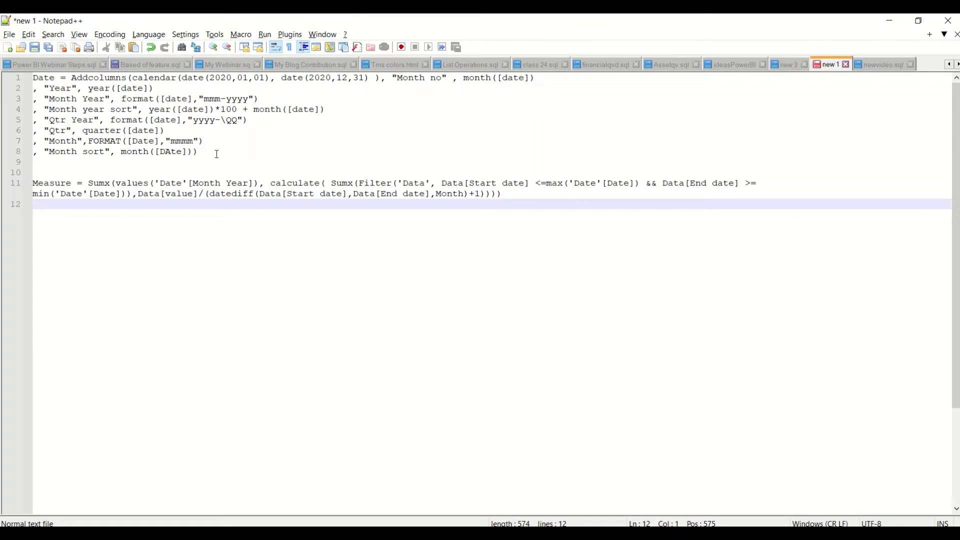
pyautogui.moveTo(216, 154); pyautogui.dragTo(32, 77)
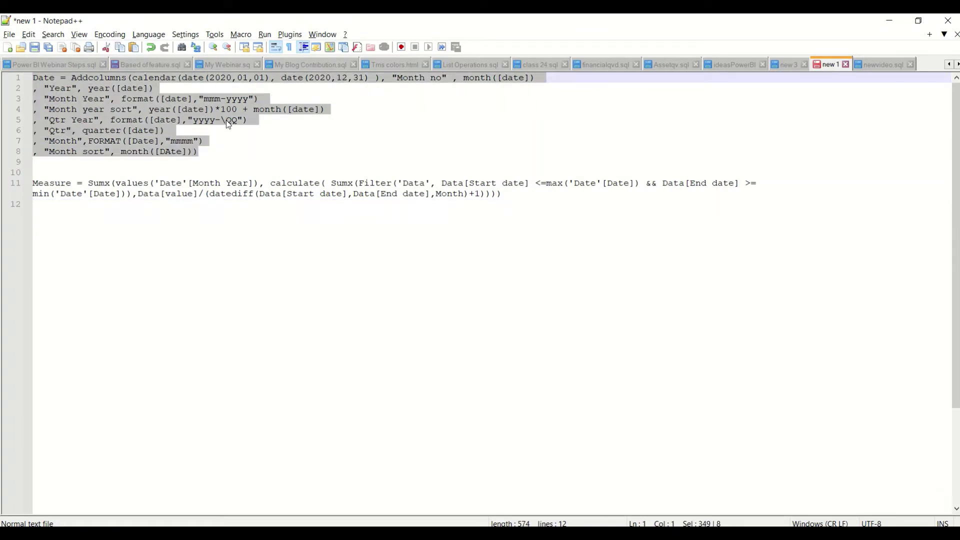
pyautogui.hotkey('alt', 'Tab')
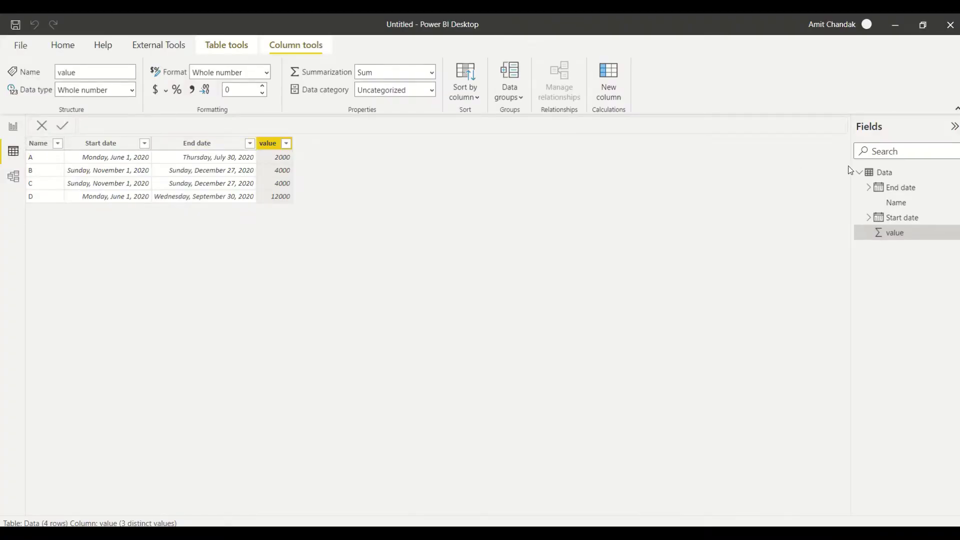
# Start a new calculated table with the copied Date formula, an Addcolumns calendar from 2020-01-01 to 2020-12-31 with month, year and quarter columns.
pyautogui.click(884, 172)
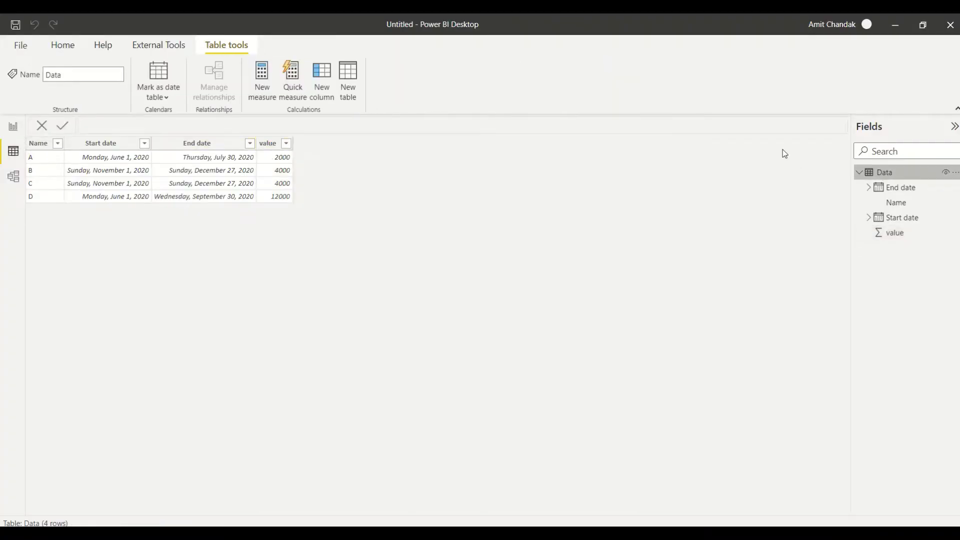
pyautogui.click(349, 83)
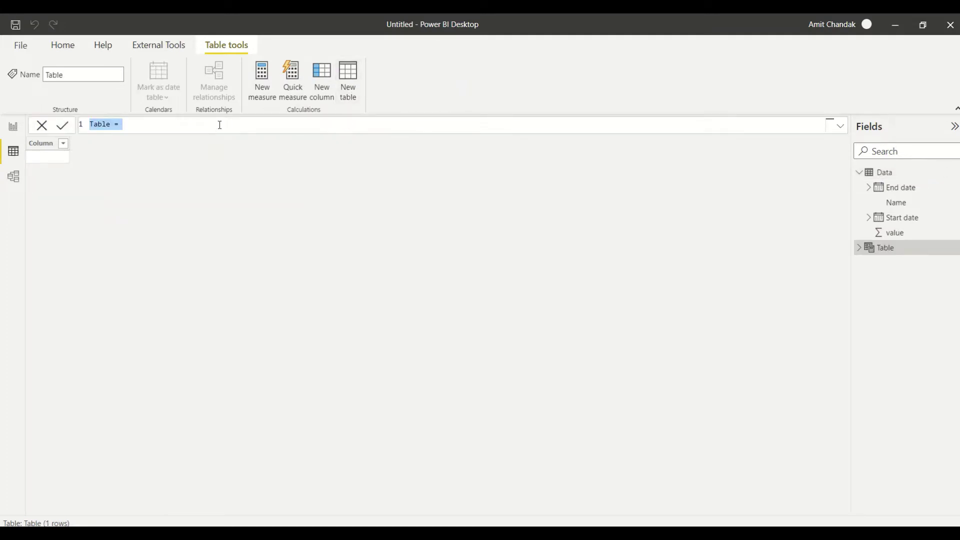
pyautogui.hotkey('ctrl', 'v')
# Review the Date formula's Addcolumns and calendar functions, its date range, and the Month Year and Month year sort expressions.
pyautogui.doubleClick(181, 124)
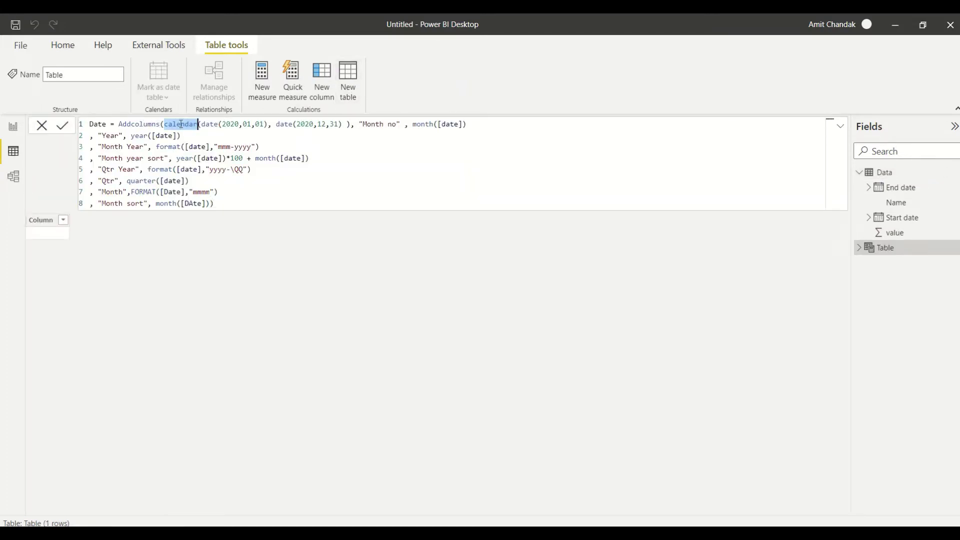
pyautogui.doubleClick(230, 124)
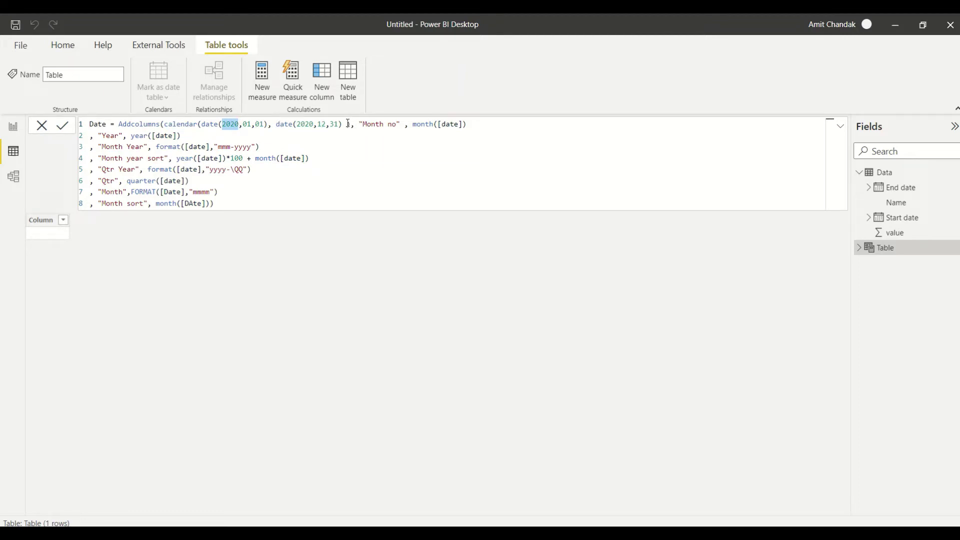
pyautogui.moveTo(343, 124); pyautogui.dragTo(197, 124)
pyautogui.moveTo(351, 124); pyautogui.dragTo(164, 124)
pyautogui.doubleClick(142, 124)
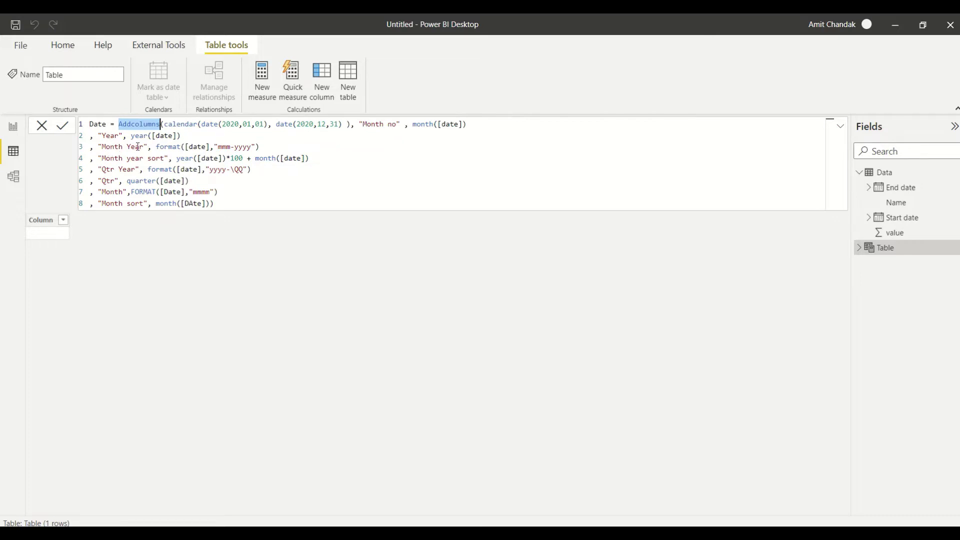
pyautogui.click(167, 146)
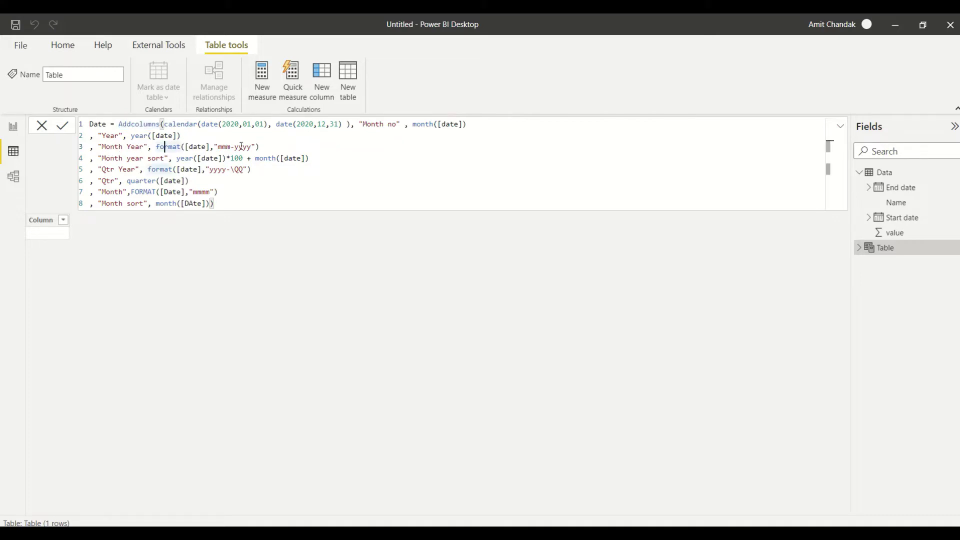
pyautogui.tripleClick(110, 159)
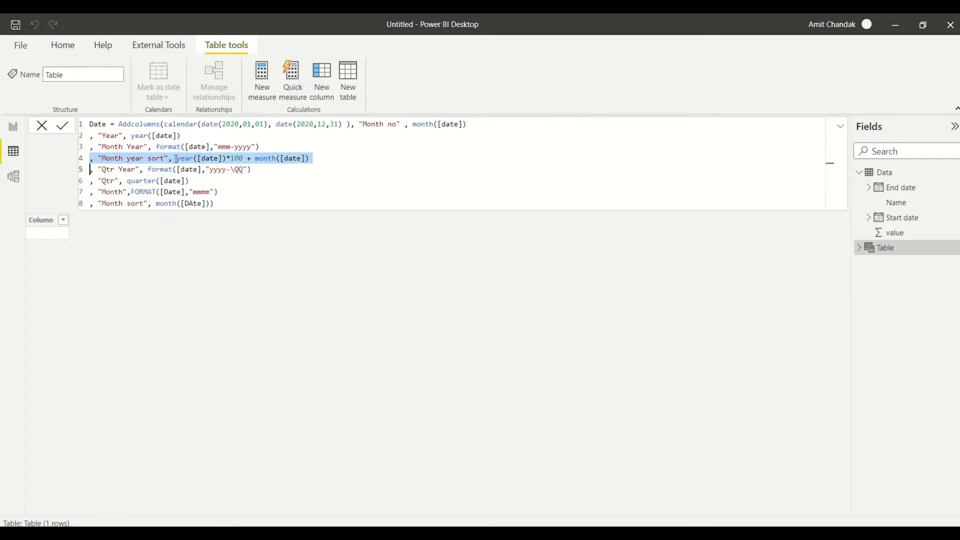
pyautogui.moveTo(176, 159); pyautogui.dragTo(245, 159)
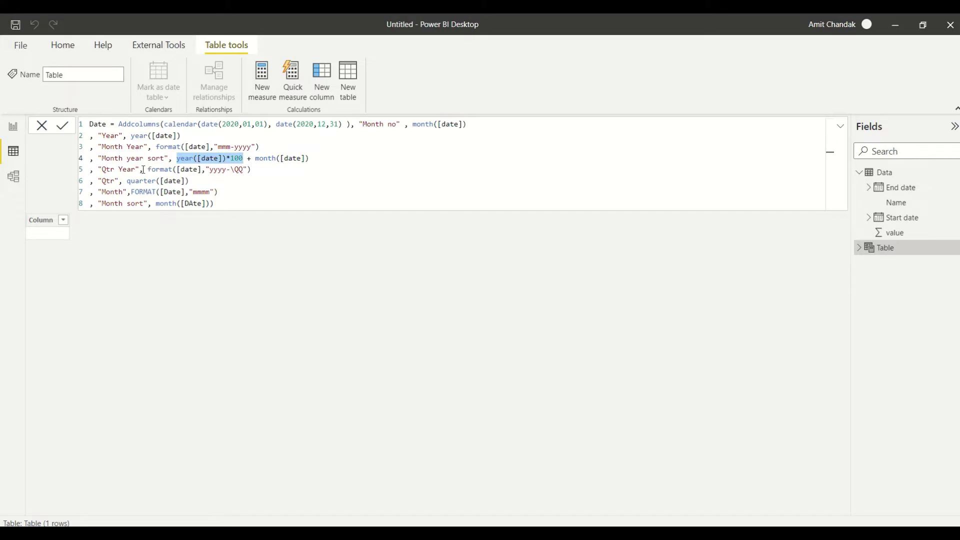
# Commit the Date table formula and set its Month Year column to sort by Month year sort.
pyautogui.press('Return')
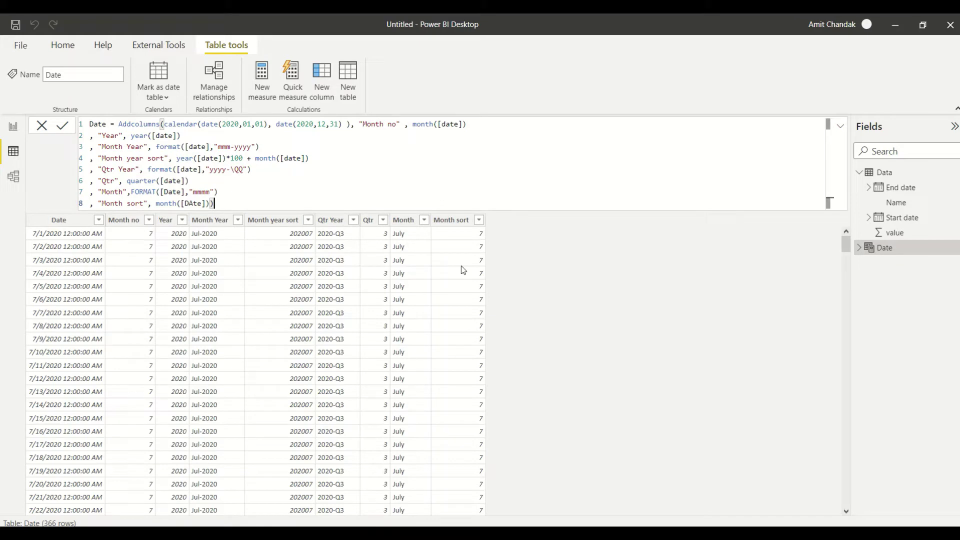
pyautogui.click(208, 222)
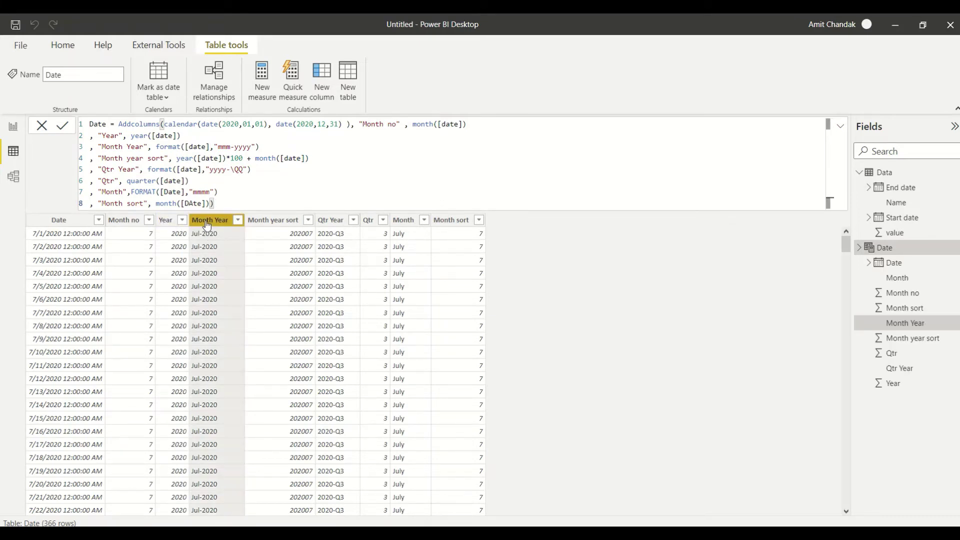
pyautogui.click(466, 98)
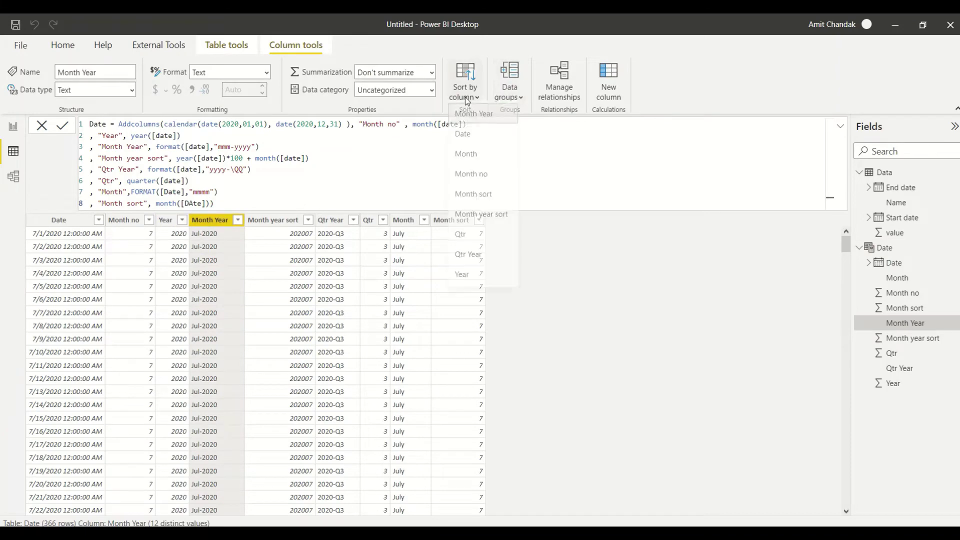
pyautogui.click(475, 215)
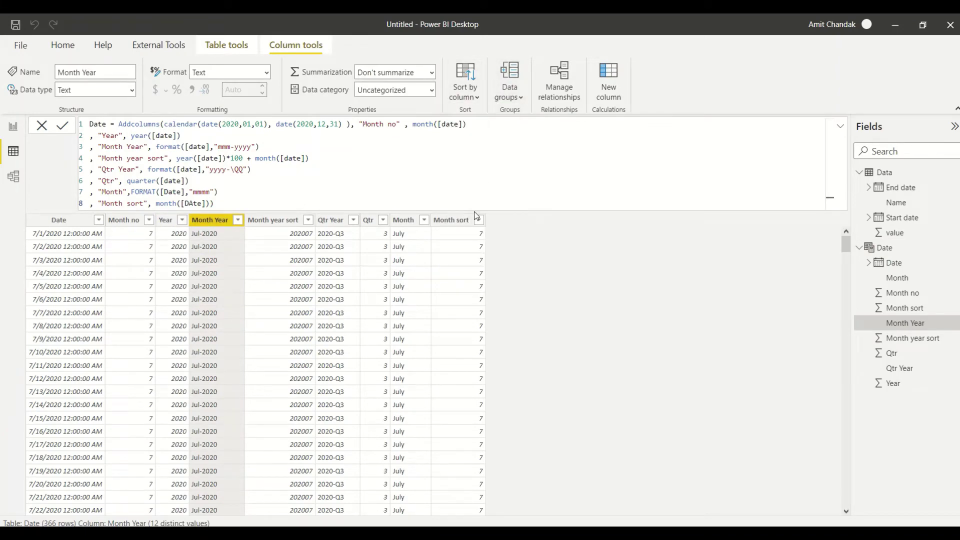
# In the report view, mark the Date table as a date table using its Date column.
pyautogui.click(13, 127)
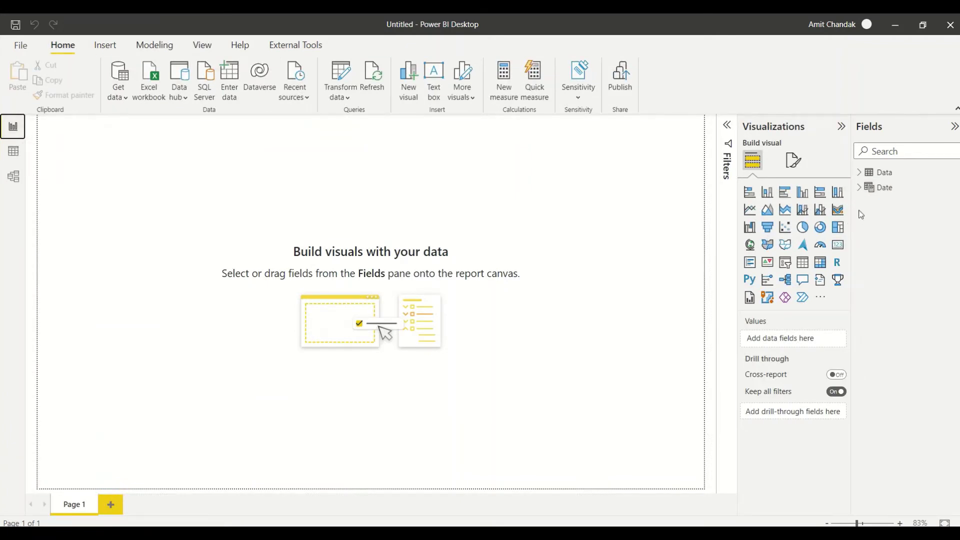
pyautogui.click(859, 187)
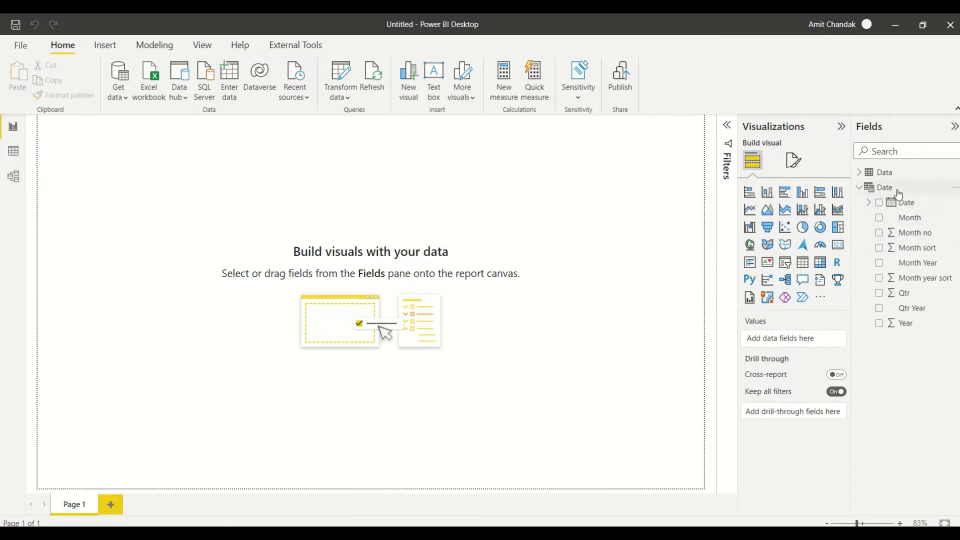
pyautogui.click(954, 188)
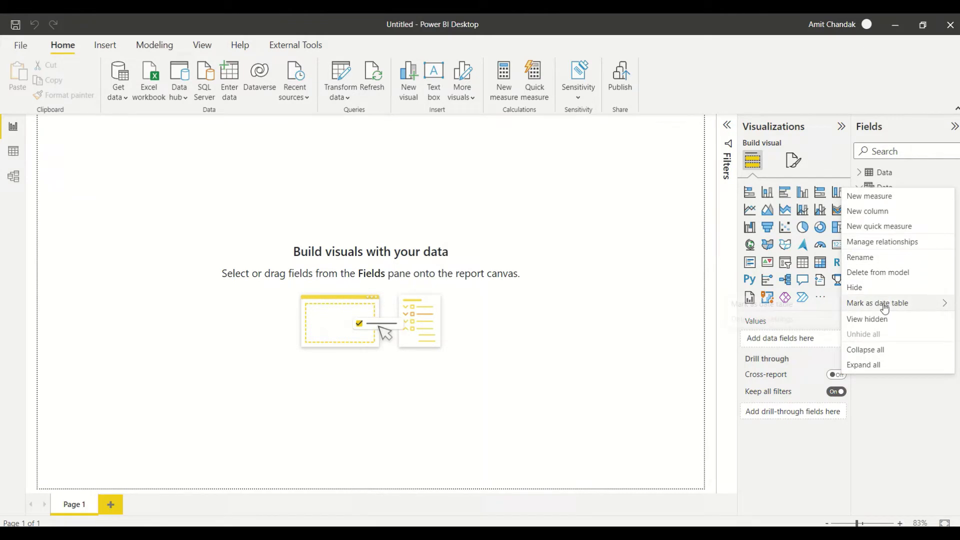
pyautogui.moveTo(883, 300)
pyautogui.click(913, 319)
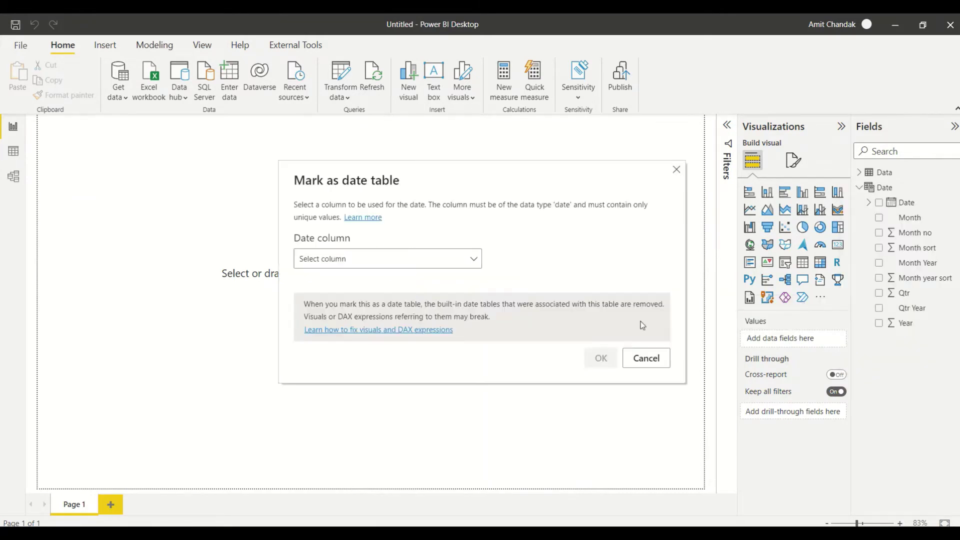
pyautogui.click(381, 260)
pyautogui.click(320, 299)
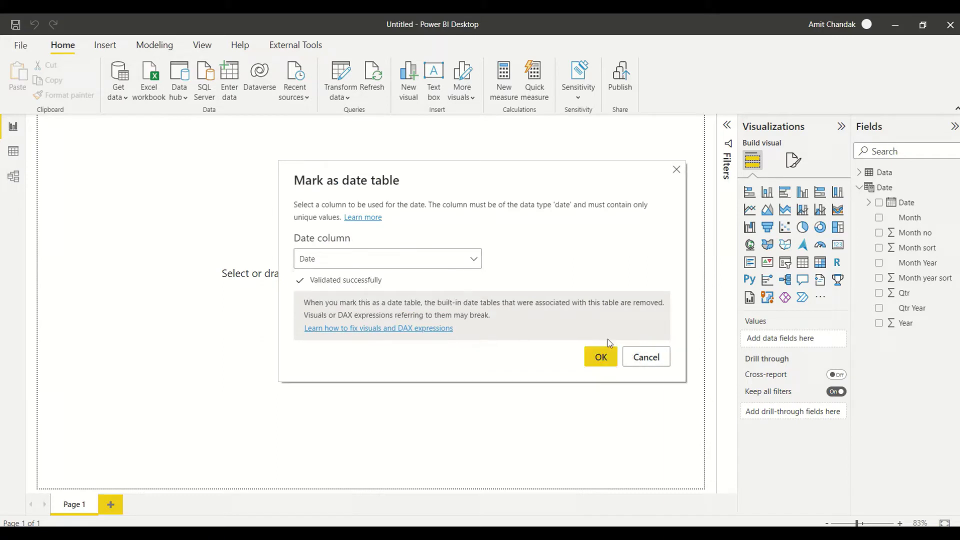
pyautogui.click(602, 357)
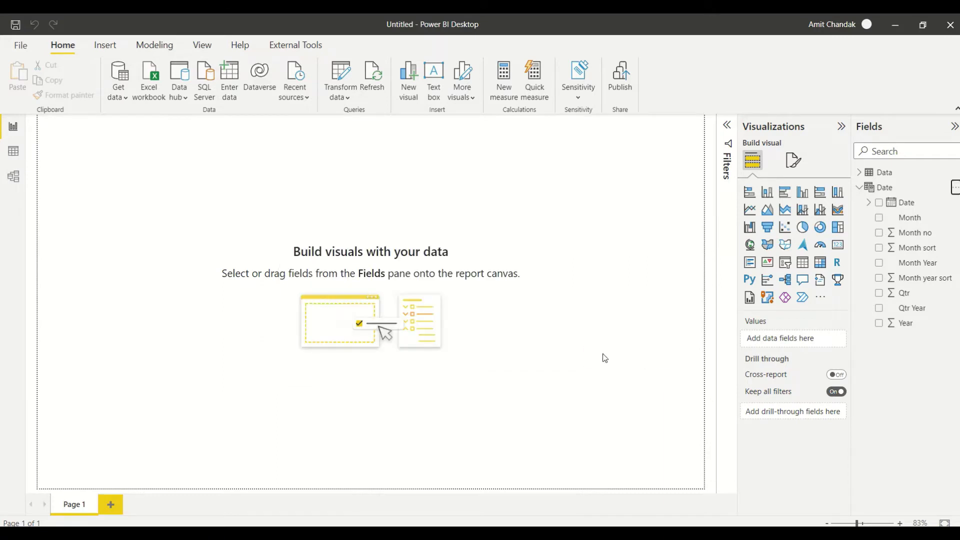
# Check the model view for relationships, and add an enlarged table visual of the Date table's Date field to the report page.
pyautogui.click(11, 182)
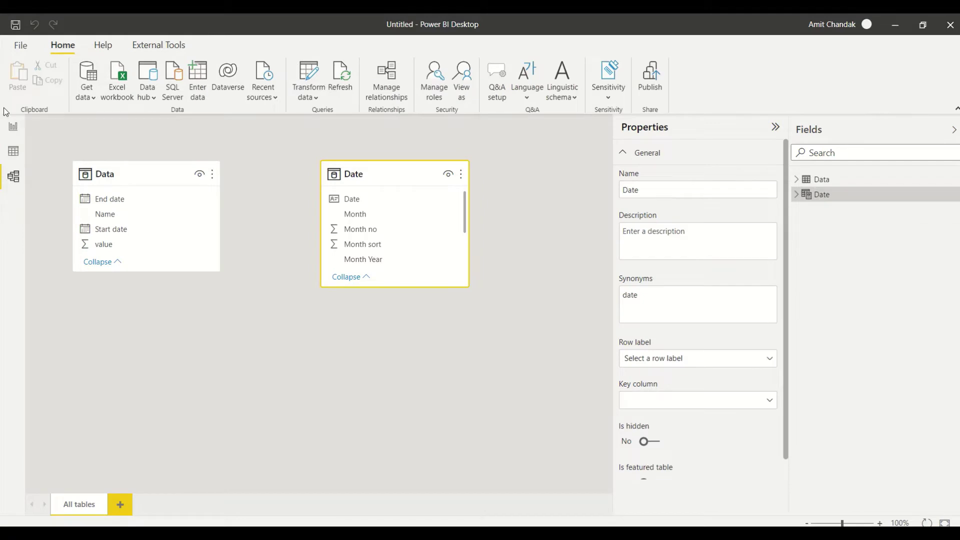
pyautogui.click(17, 131)
pyautogui.moveTo(895, 203); pyautogui.dragTo(214, 270)
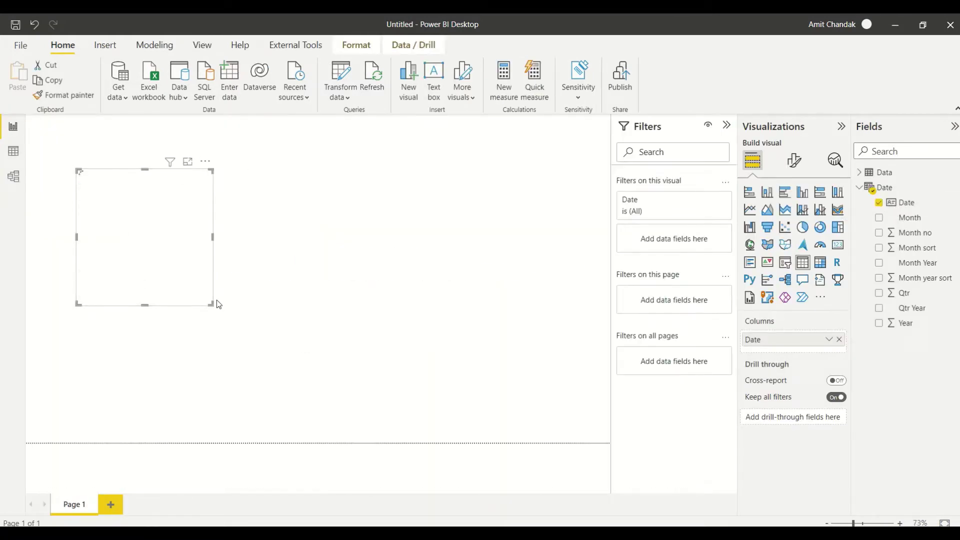
pyautogui.moveTo(212, 302); pyautogui.dragTo(302, 398)
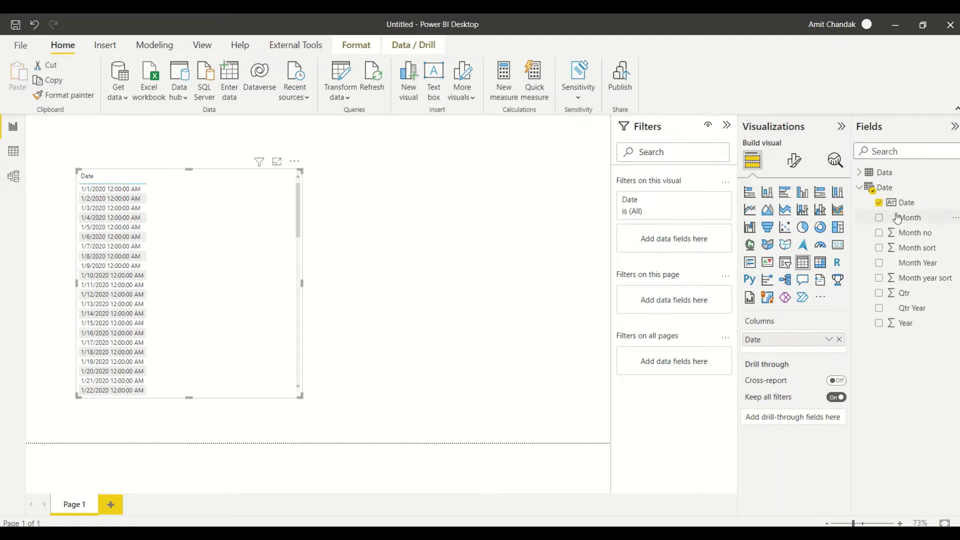
# Try adding the Data table's Name field to the date table visual, and remove it again.
pyautogui.click(860, 172)
pyautogui.moveTo(908, 203); pyautogui.dragTo(264, 234)
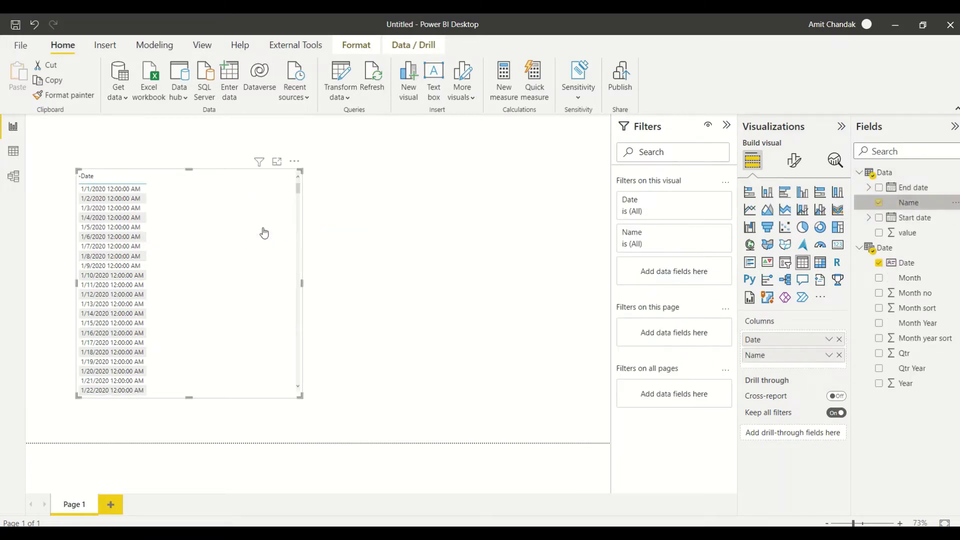
pyautogui.click(840, 355)
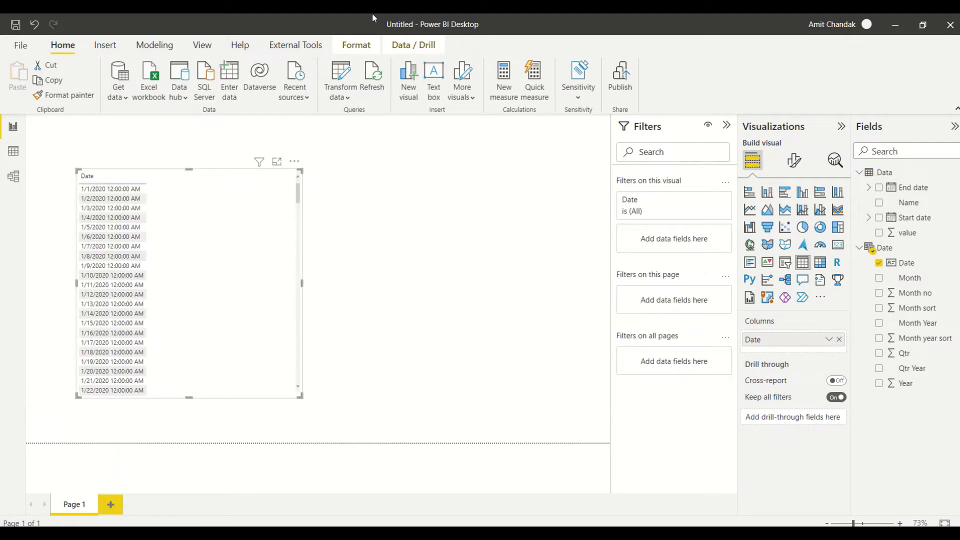
# Move the date table visual aside and add a separate table visual of the Month Year field beside it.
pyautogui.moveTo(257, 367); pyautogui.dragTo(201, 399)
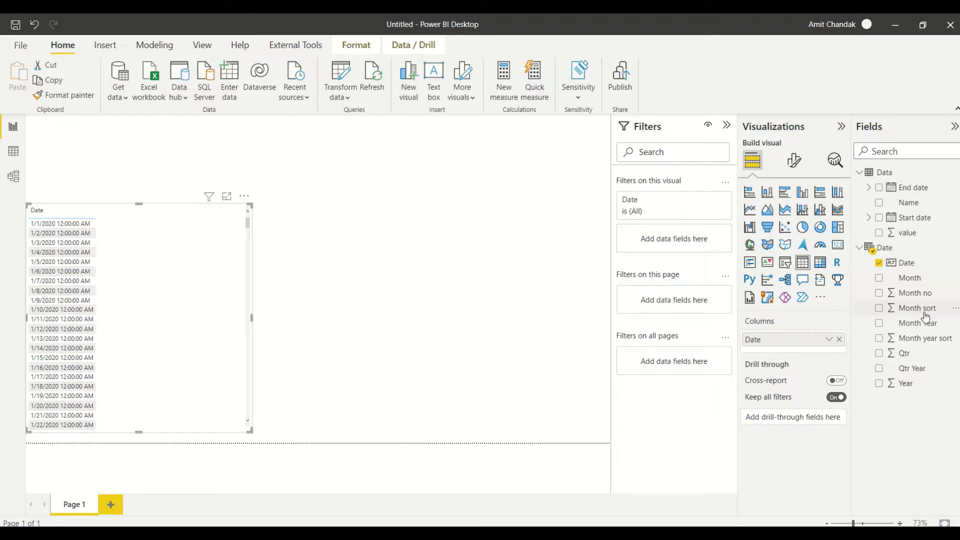
pyautogui.moveTo(924, 325); pyautogui.dragTo(473, 254)
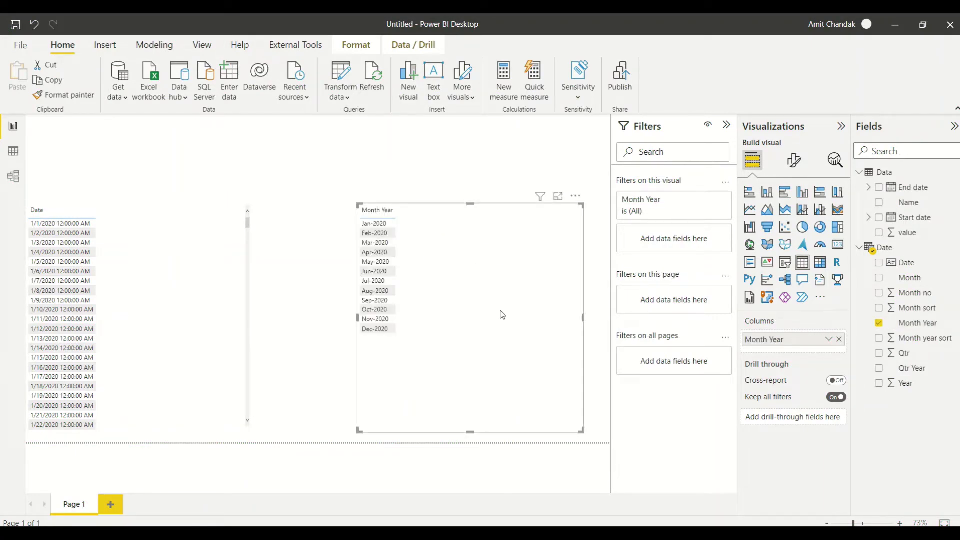
# Examine the rows of the Date and Data tables in the data view, and return to the report.
pyautogui.click(13, 151)
pyautogui.click(883, 248)
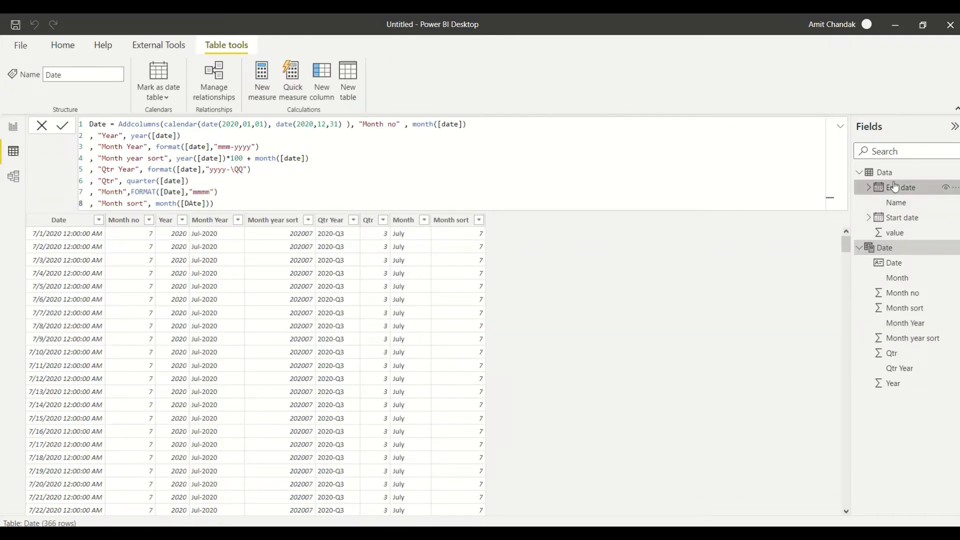
pyautogui.click(895, 188)
pyautogui.click(885, 173)
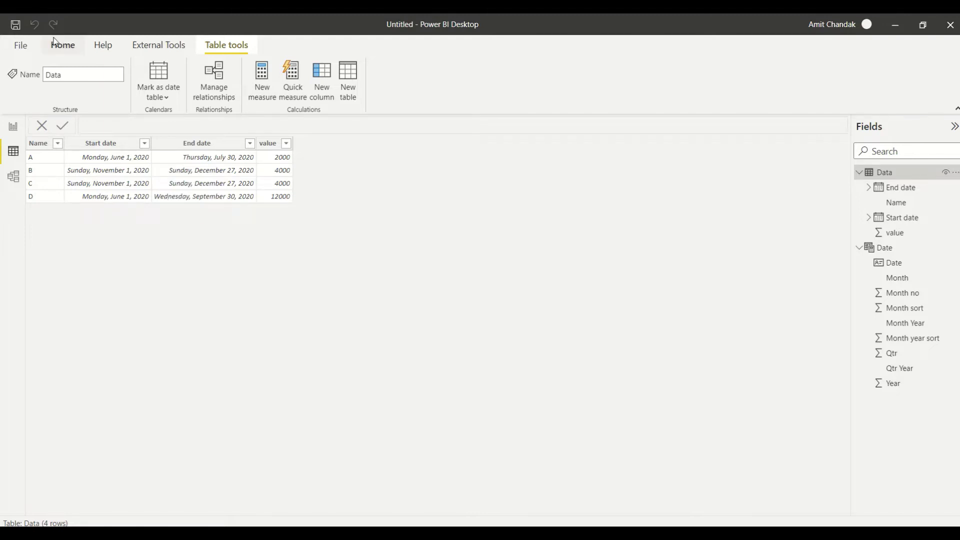
pyautogui.click(13, 128)
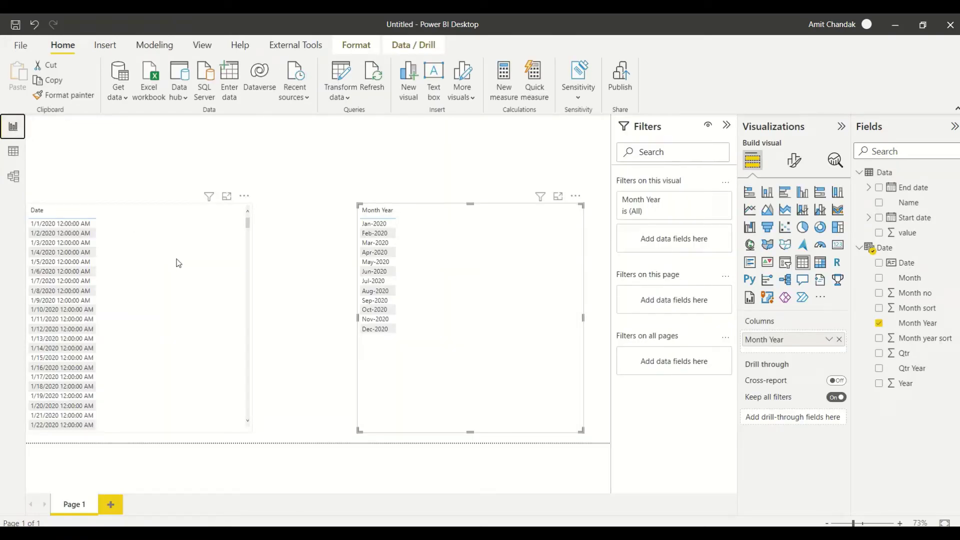
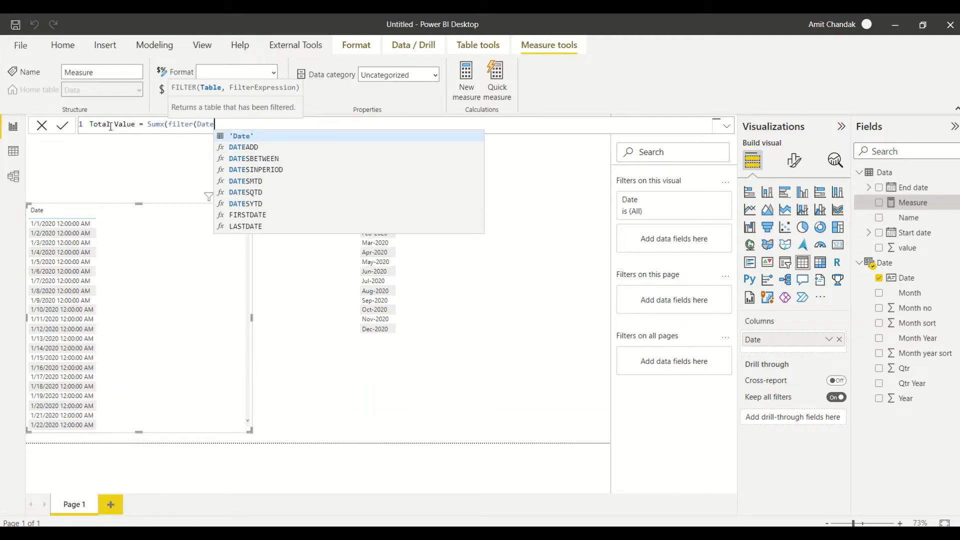
# Enter the new measure Total Value as a Sumx over a filter of the Data table, leaving the filter condition blank.
pyautogui.press('BackSpace')
pyautogui.write('a')
pyautogui.write(', ))')
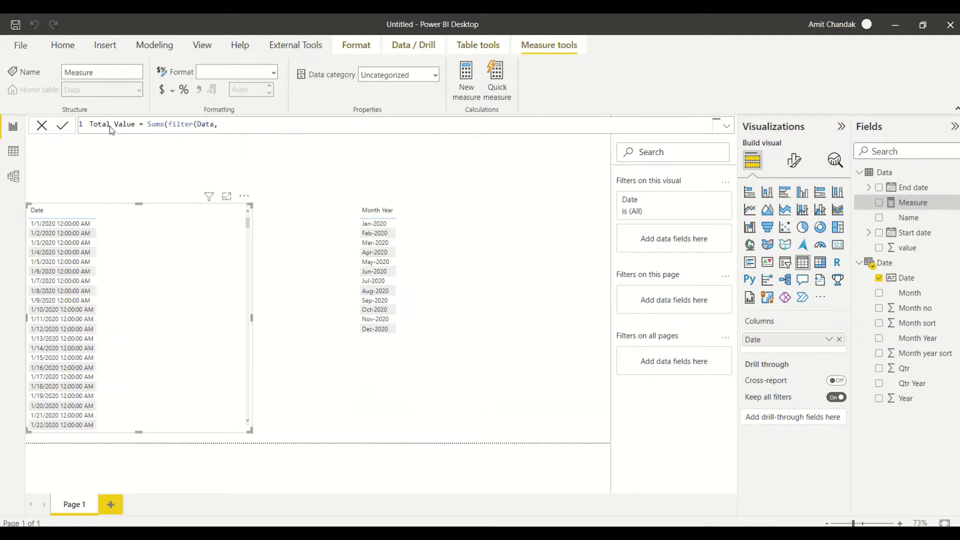
pyautogui.press('Return')
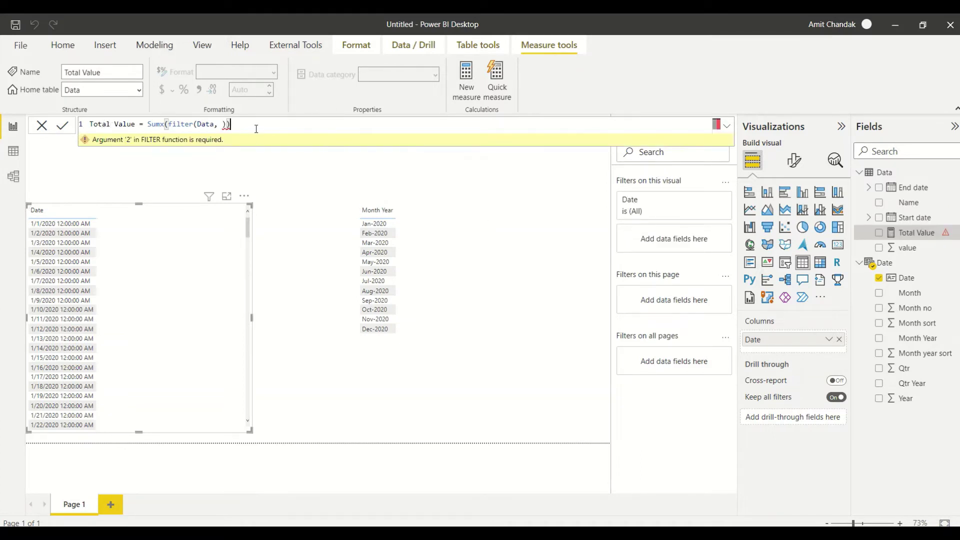
# Begin the Total Value measure's filter condition with the Data[Start date] column.
pyautogui.press('BackSpace')
pyautogui.write('Date')
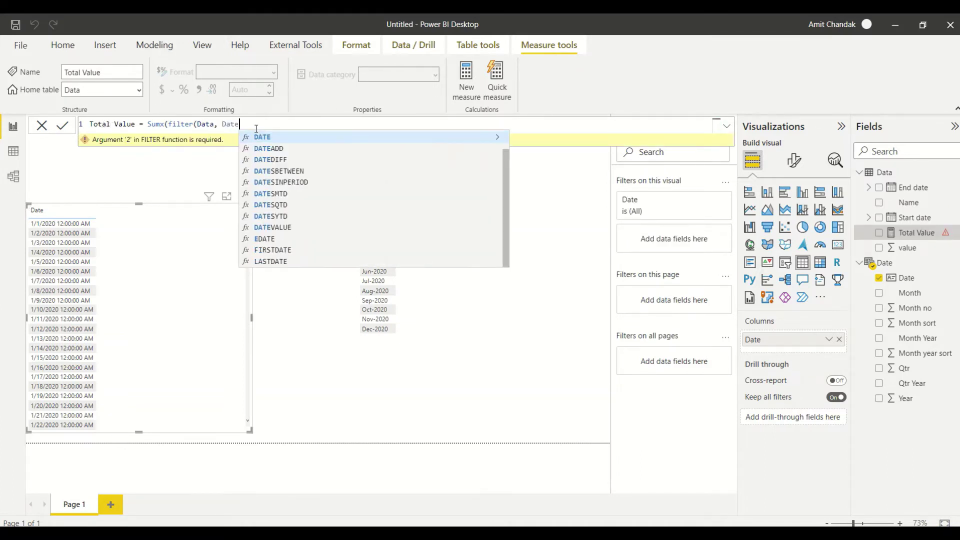
pyautogui.press('BackSpace')
pyautogui.write('a')
pyautogui.press('Down')
pyautogui.press('Down')
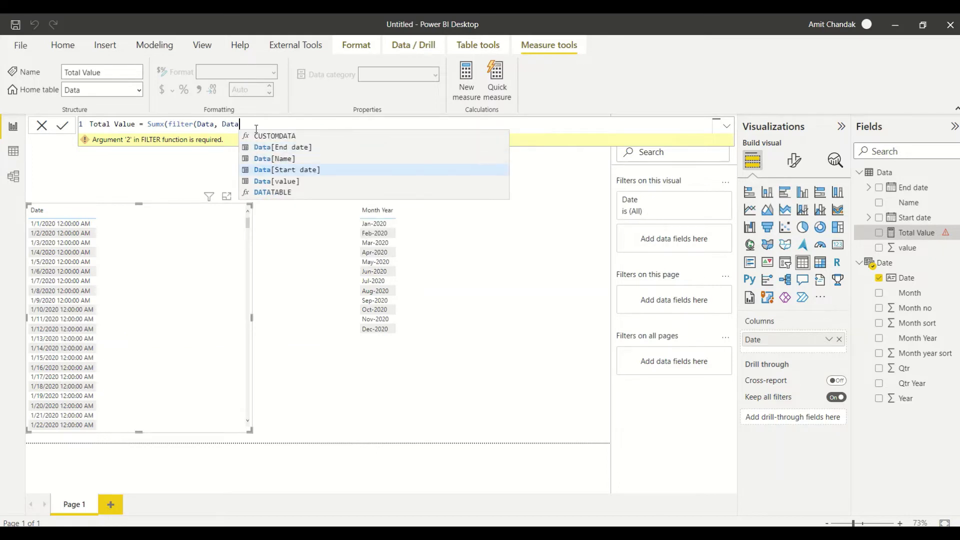
pyautogui.press('Tab')
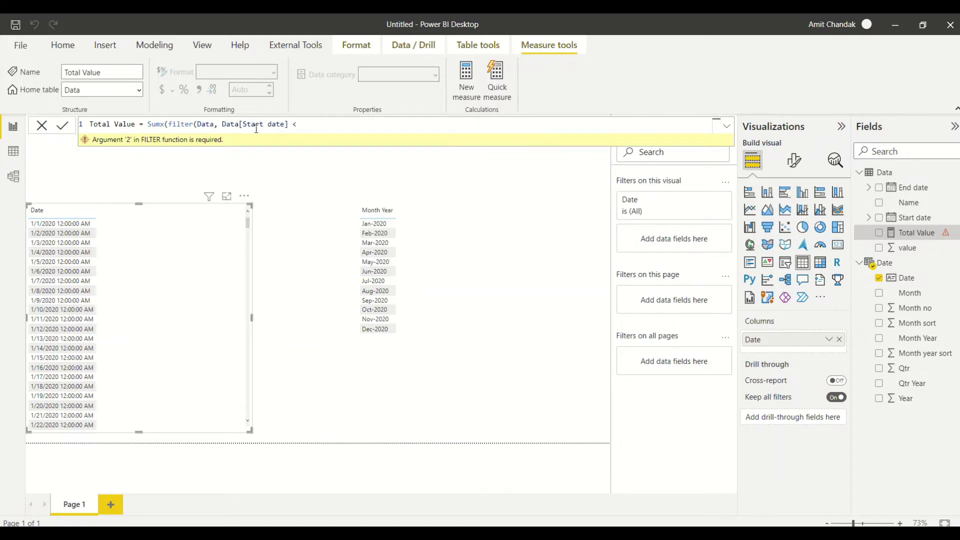
# Complete the start date condition in Total Value with >= max('Date'[Date]).
pyautogui.write('>')
pyautogui.write('=')
pyautogui.write(' Min')
pyautogui.press('BackSpace')
pyautogui.press('BackSpace')
pyautogui.press('BackSpace')
pyautogui.write('max(Date')
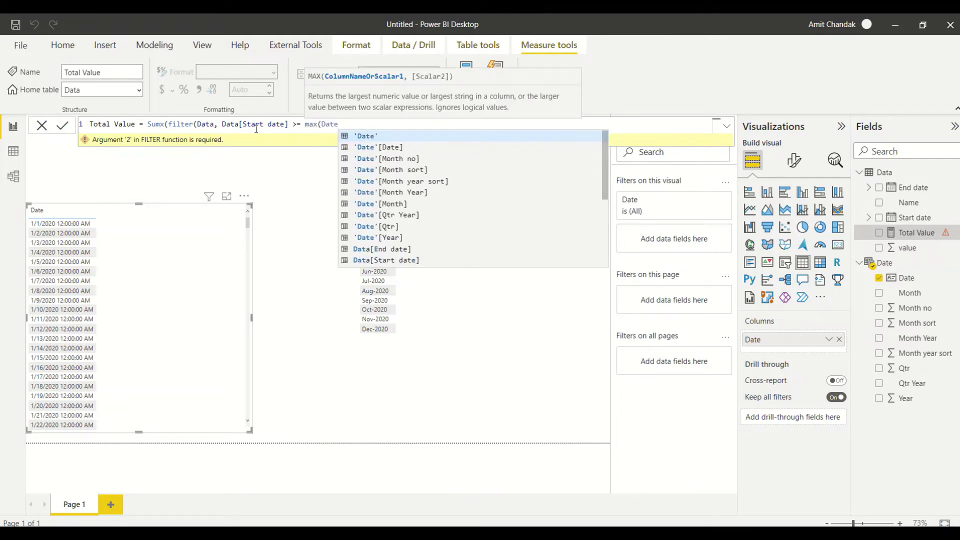
pyautogui.press('Down')
pyautogui.press('Tab')
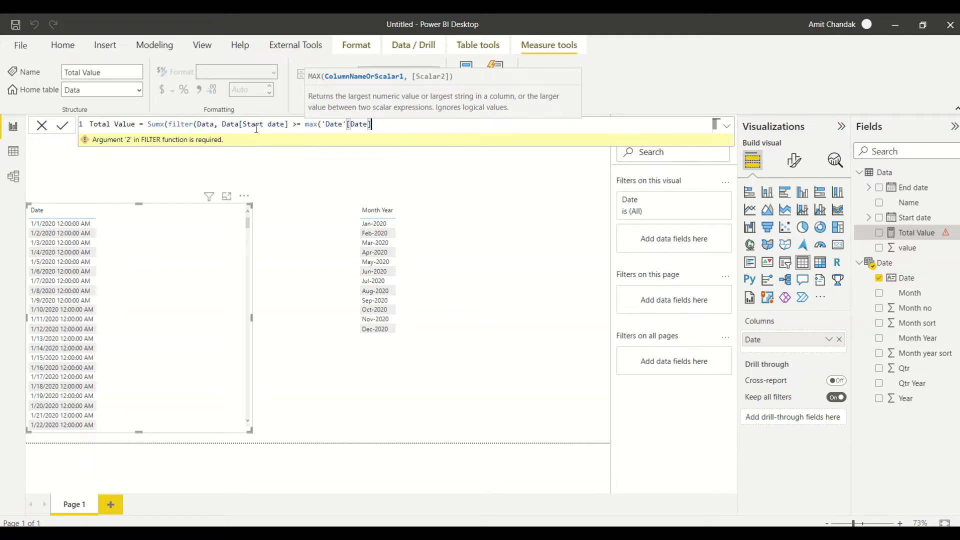
pyautogui.write(') ')
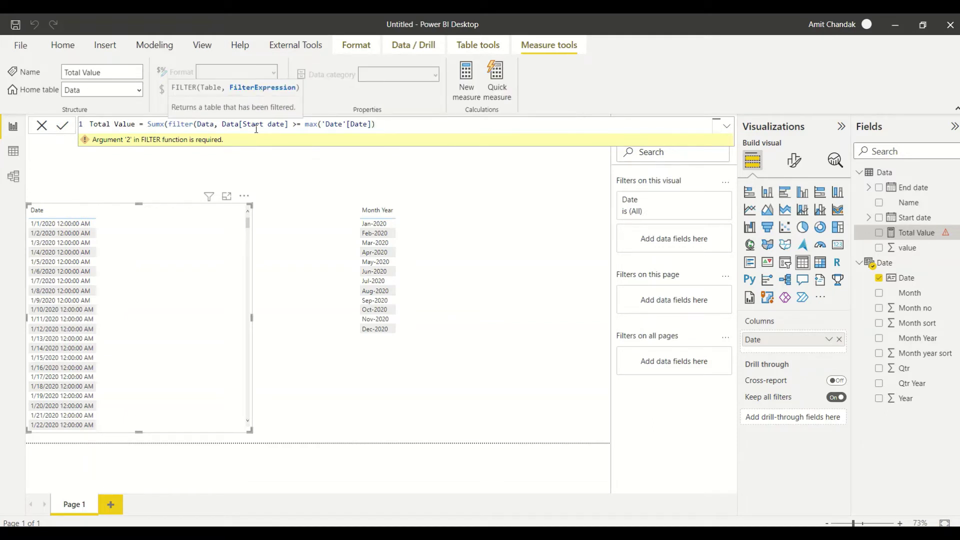
# Extend the Total Value filter with && and a second condition on Data[End date].
pyautogui.write('&& Dta')
pyautogui.press('BackSpace')
pyautogui.press('BackSpace')
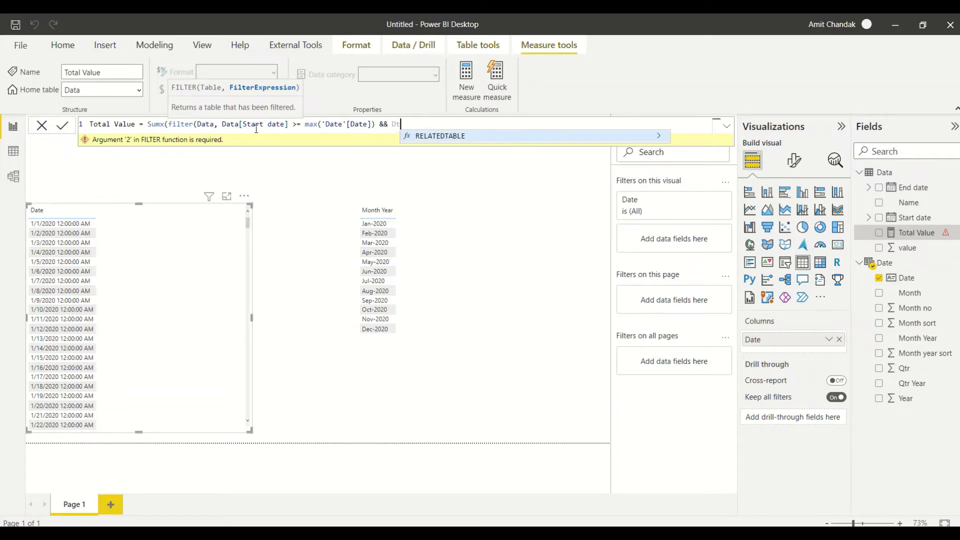
pyautogui.write('a')
pyautogui.press('Tab')
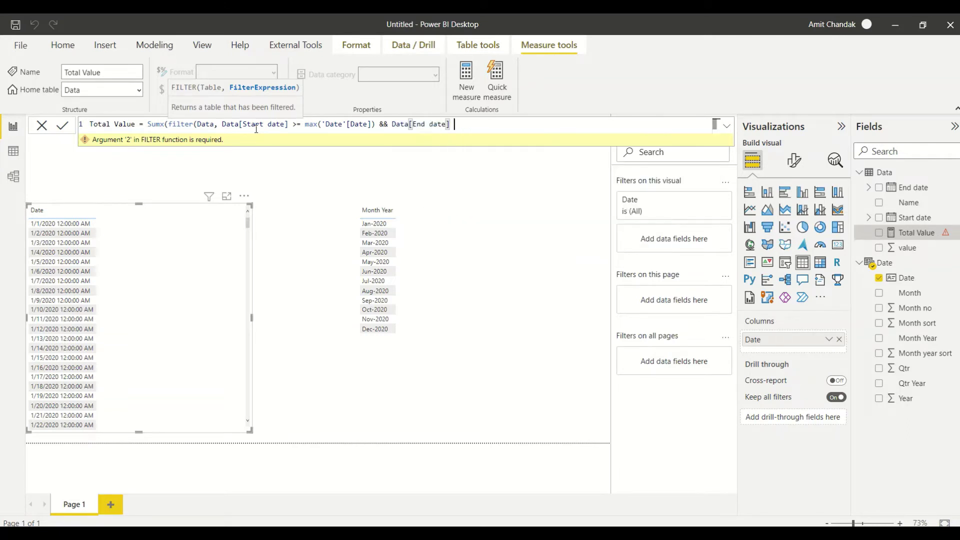
# Complete the end date condition with <= Max('Date'[Date]) and close the filter function.
pyautogui.write('<= Min(')
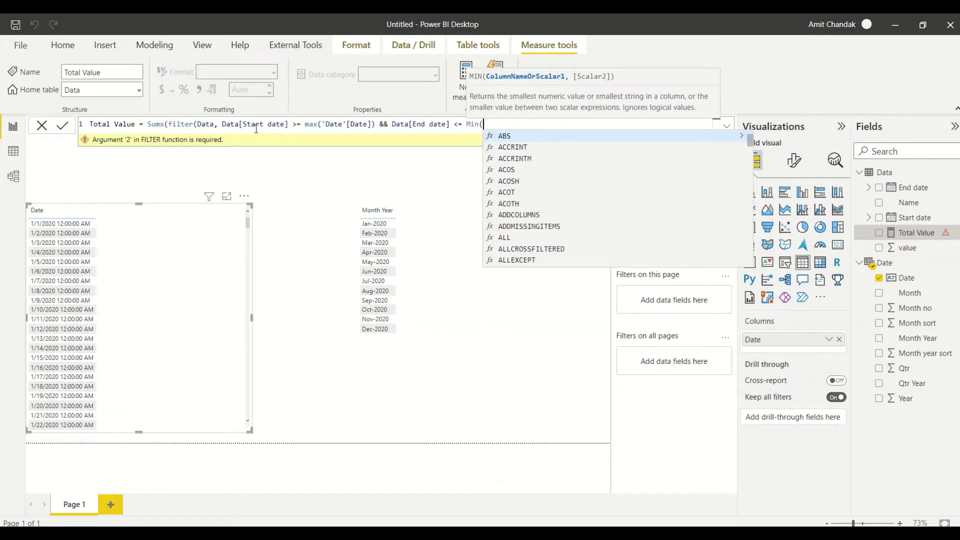
pyautogui.write('D')
pyautogui.press('BackSpace')
pyautogui.press('BackSpace')
pyautogui.press('BackSpace')
pyautogui.press('BackSpace')
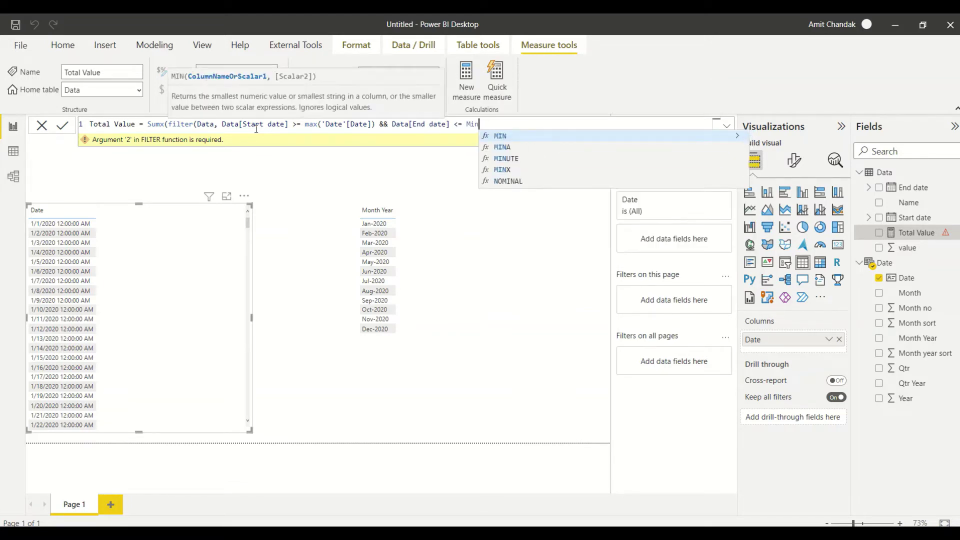
pyautogui.write('ax(')
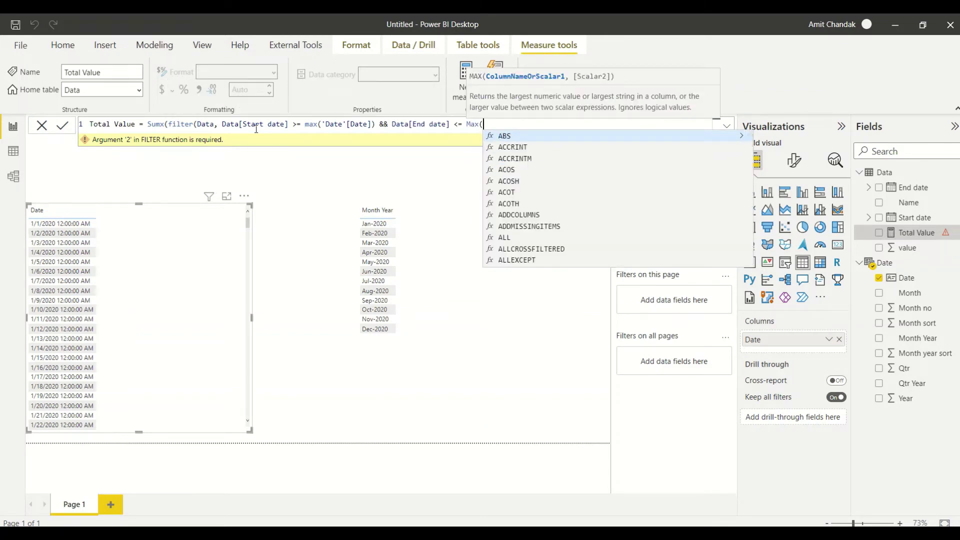
pyautogui.write('Date')
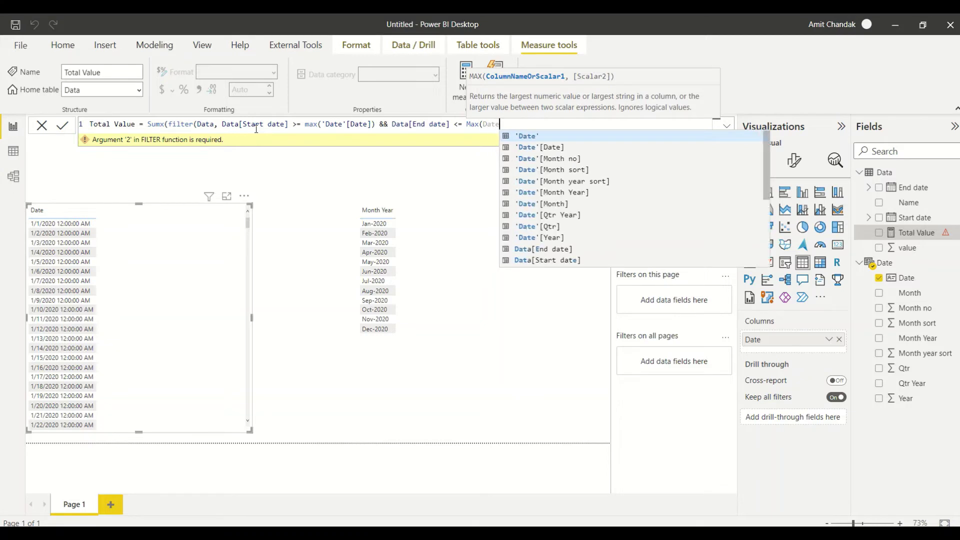
pyautogui.press('Down')
pyautogui.press('Tab')
pyautogui.write(')')
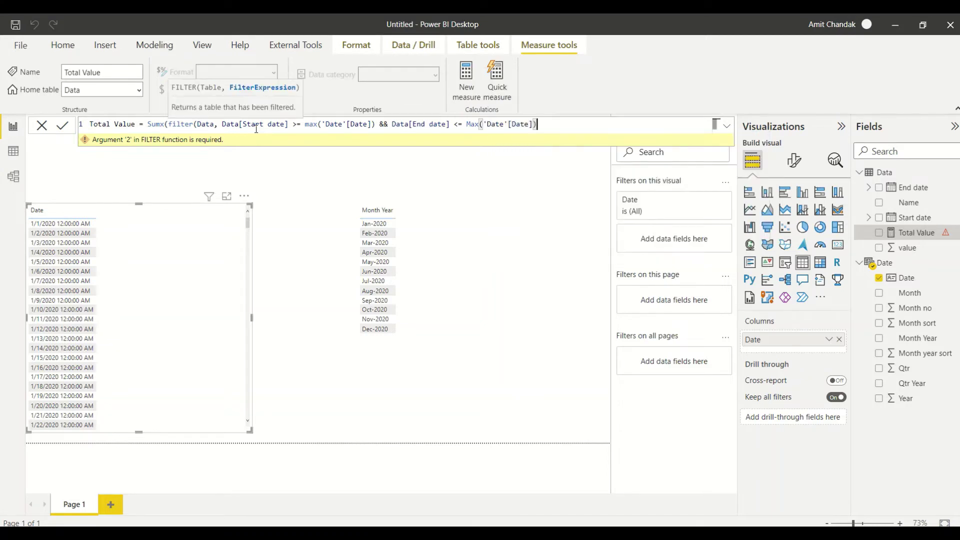
pyautogui.write(')')
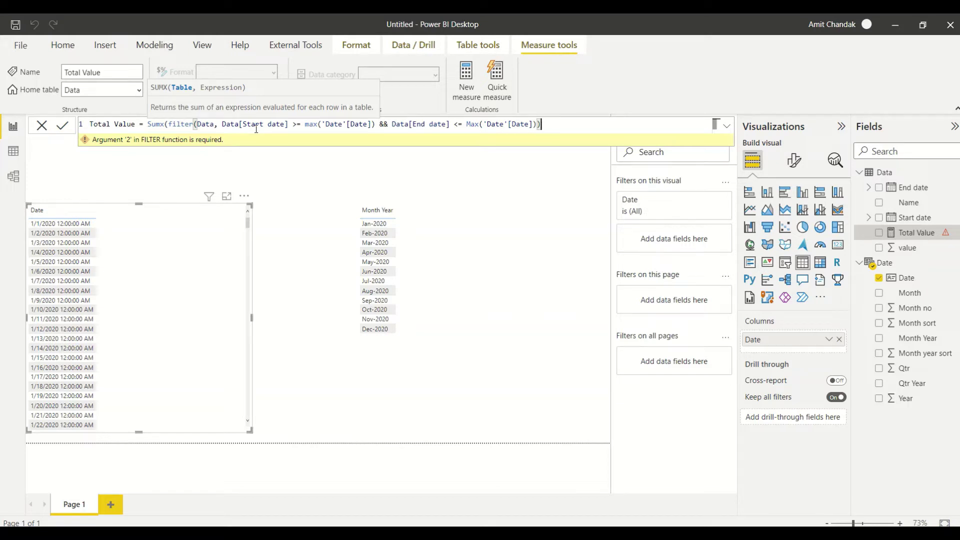
# Use [value] as the expression that Sumx adds up, and commit the Total Value measure.
pyautogui.write(', [')
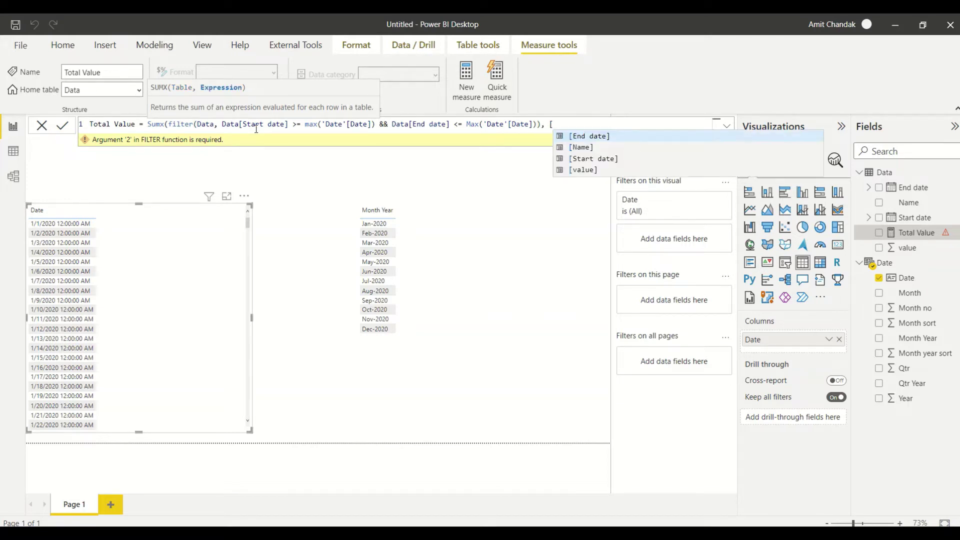
pyautogui.press('Down')
pyautogui.press('Down')
pyautogui.press('Down')
pyautogui.press('Tab')
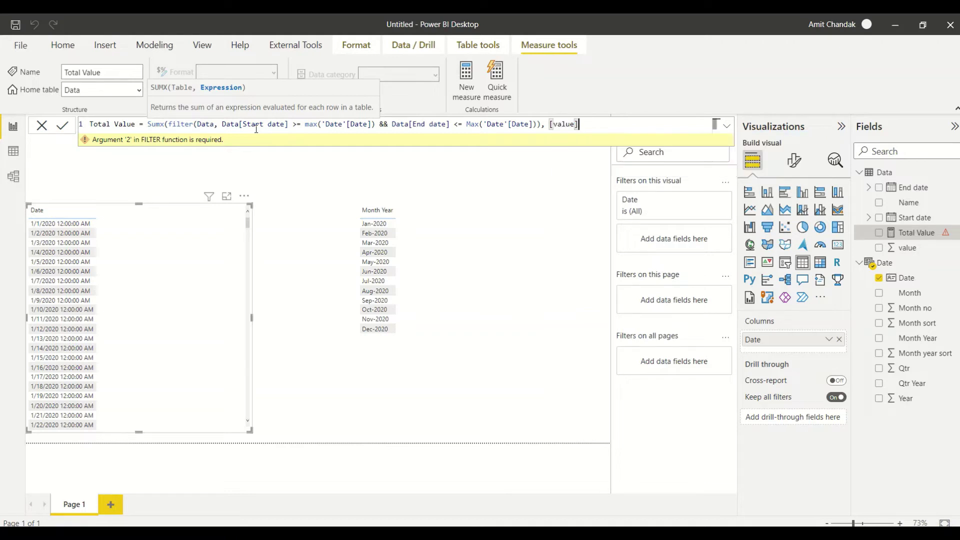
pyautogui.write(')')
pyautogui.press('Return')
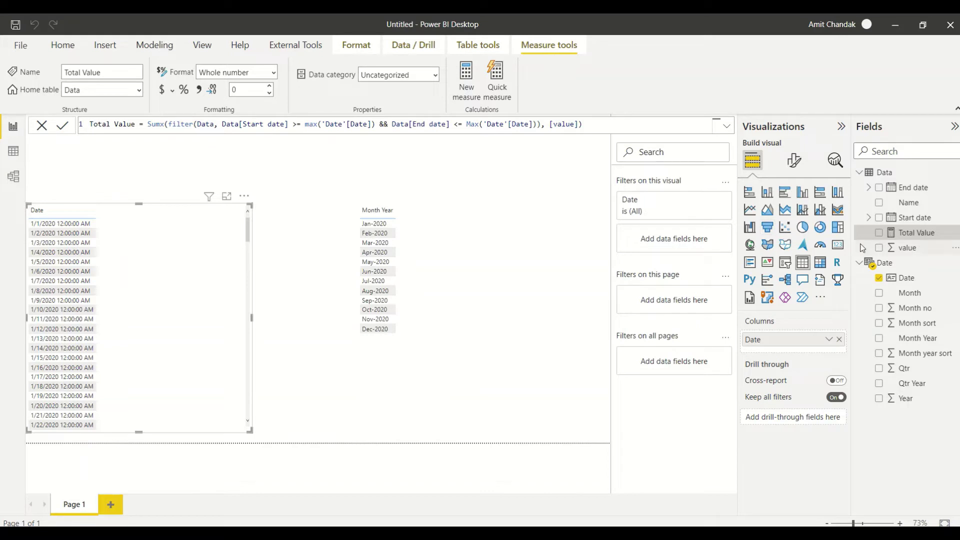
# Add the Total Value measure to both the Date and the Month Year table visuals.
pyautogui.moveTo(920, 234); pyautogui.dragTo(167, 265)
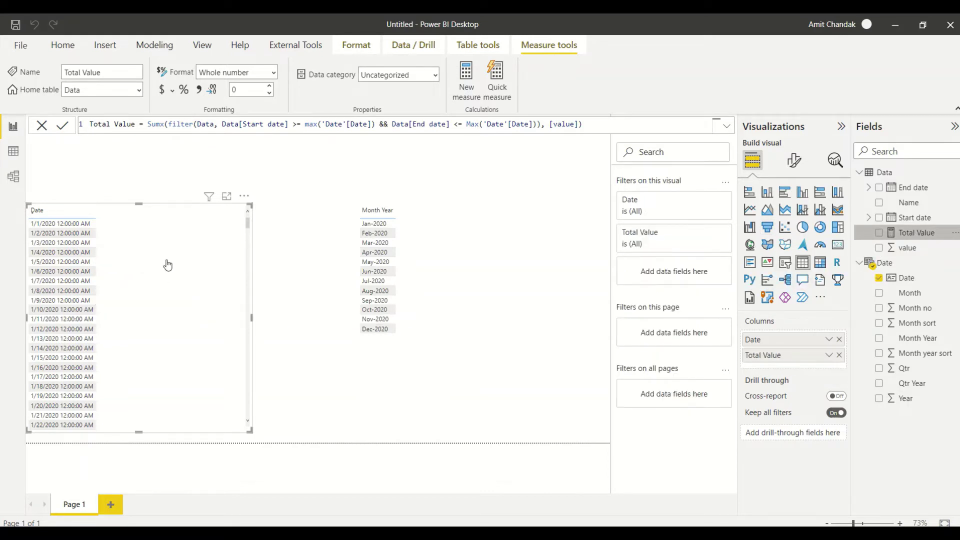
pyautogui.moveTo(915, 234); pyautogui.dragTo(447, 244)
pyautogui.click(917, 233)
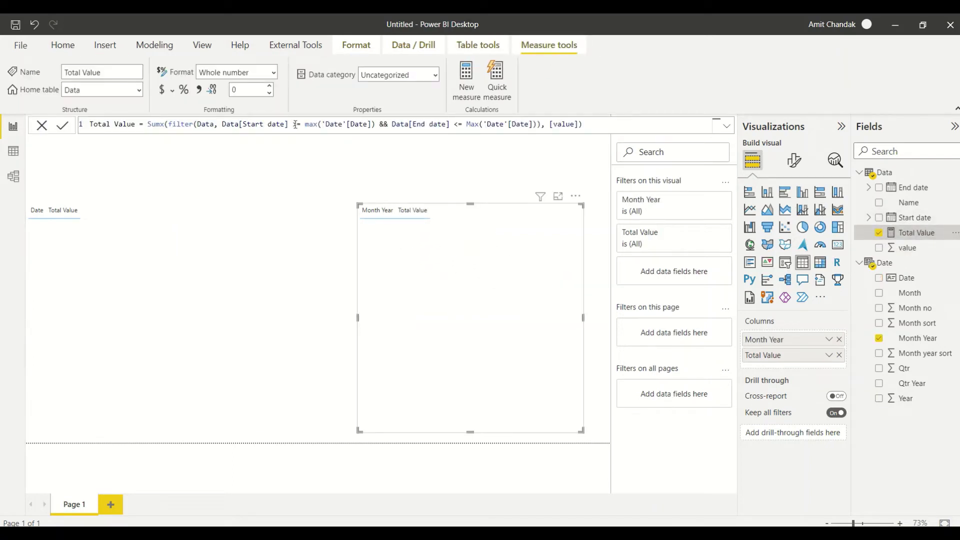
# Change the Total Value comparisons to <= for Data[Start date] and >= for Data[End date], and commit the measure.
pyautogui.click(298, 124)
pyautogui.press('BackSpace')
pyautogui.write('<')
pyautogui.click(460, 124)
pyautogui.press('BackSpace')
pyautogui.write('>')
pyautogui.press('End')
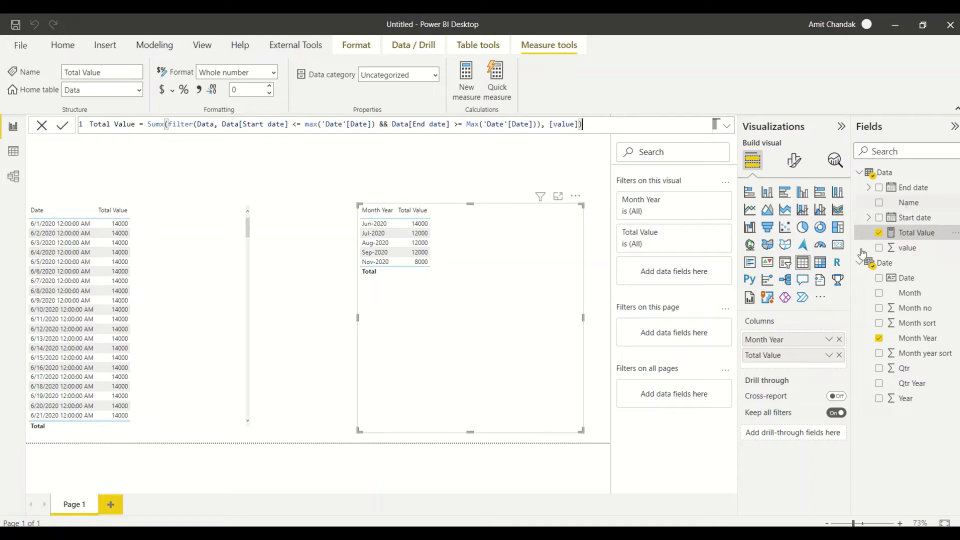
# Add the Name field to both table visuals, placing it just before Total Value.
pyautogui.moveTo(909, 202); pyautogui.dragTo(800, 347)
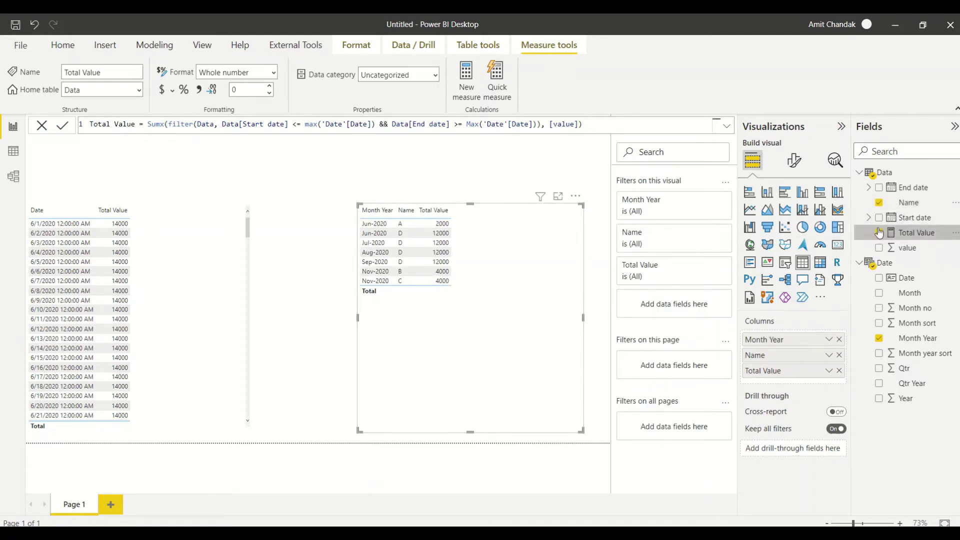
pyautogui.moveTo(909, 206); pyautogui.dragTo(191, 283)
pyautogui.moveTo(789, 370); pyautogui.dragTo(789, 355)
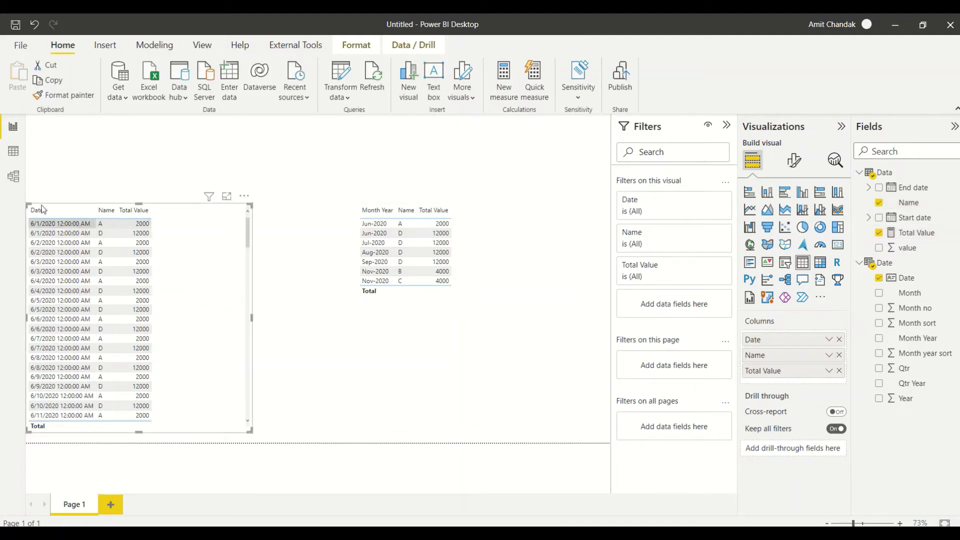
# Move Name ahead of Date in the daily table visual and sort that table by Name ascending.
pyautogui.click(14, 151)
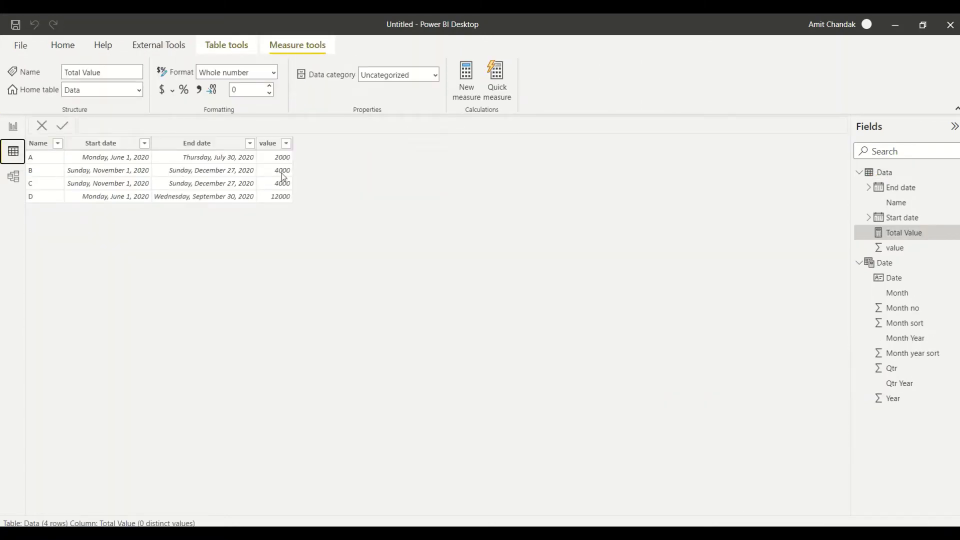
pyautogui.click(13, 126)
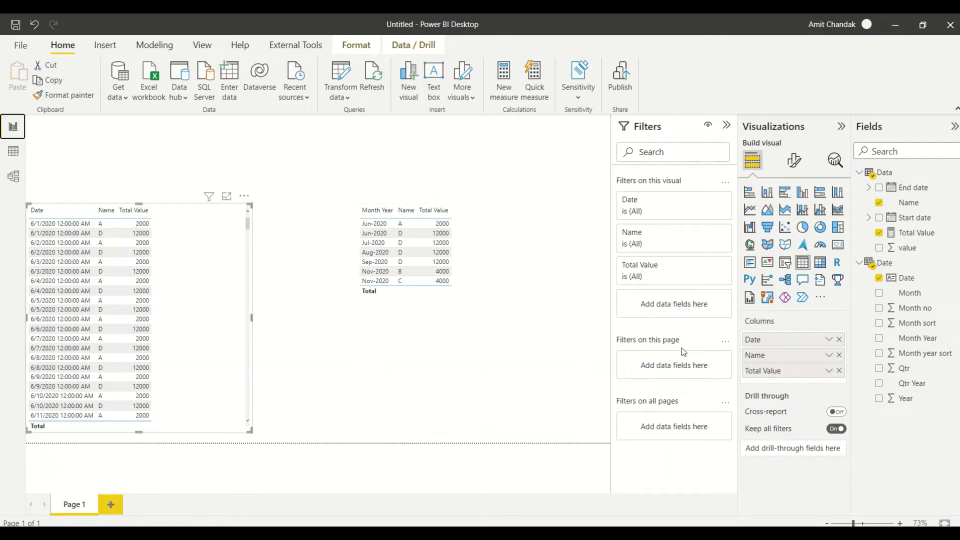
pyautogui.moveTo(755, 355); pyautogui.dragTo(755, 339)
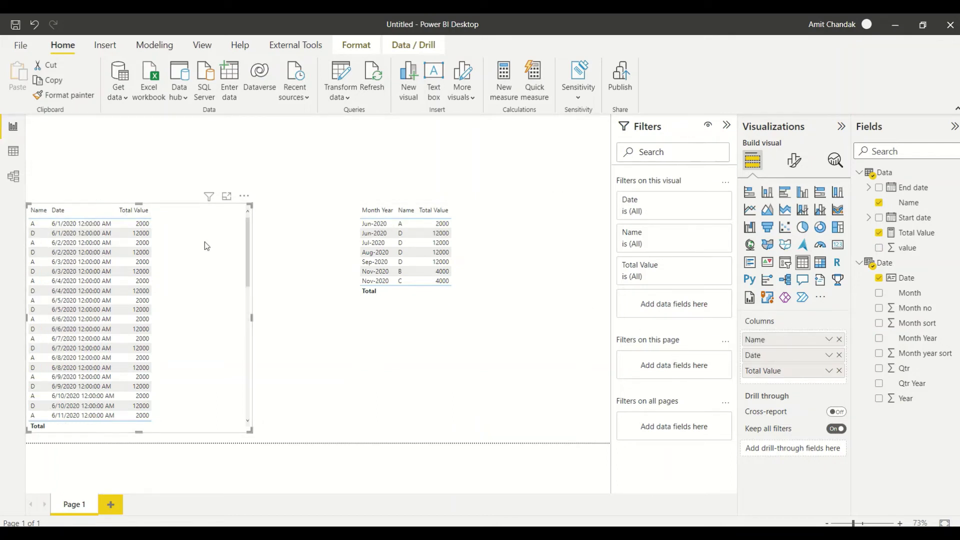
pyautogui.click(39, 211)
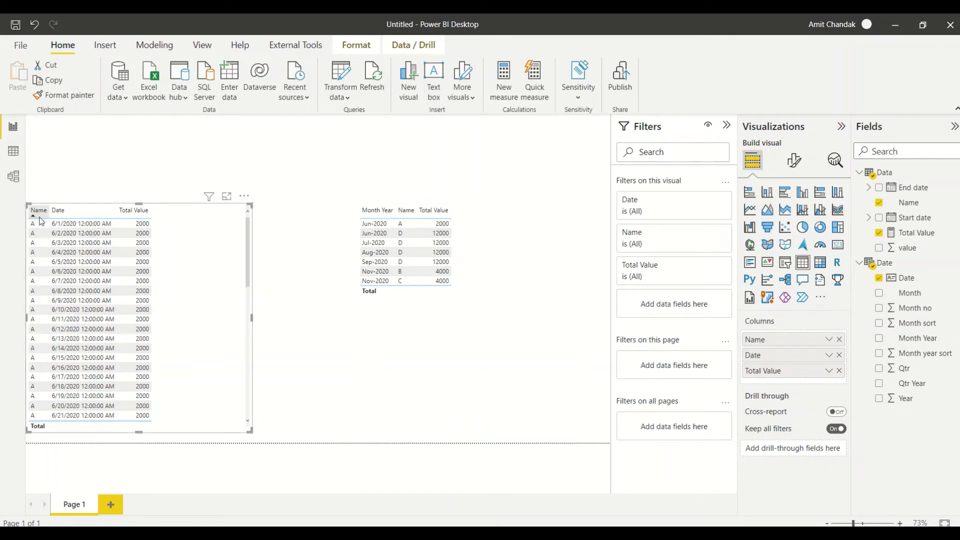
# Compare the daily rows for each Name with the start and end dates in the source Data table.
pyautogui.scroll(-10, 68, 287)
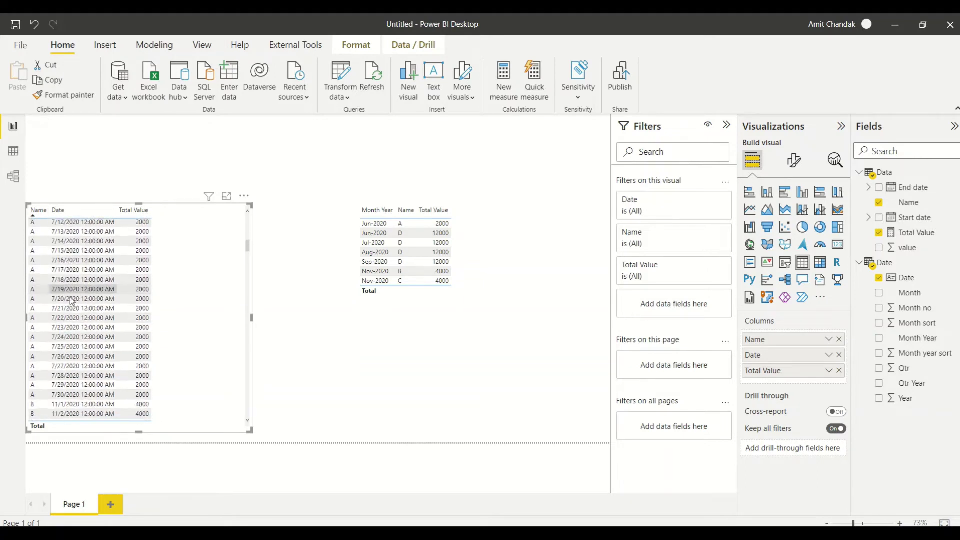
pyautogui.scroll(-3, 71, 300)
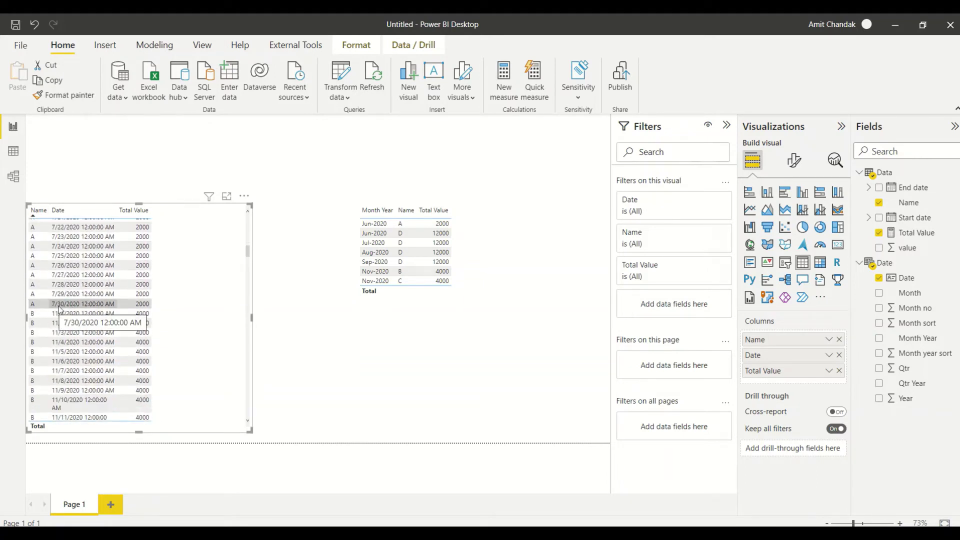
pyautogui.click(14, 151)
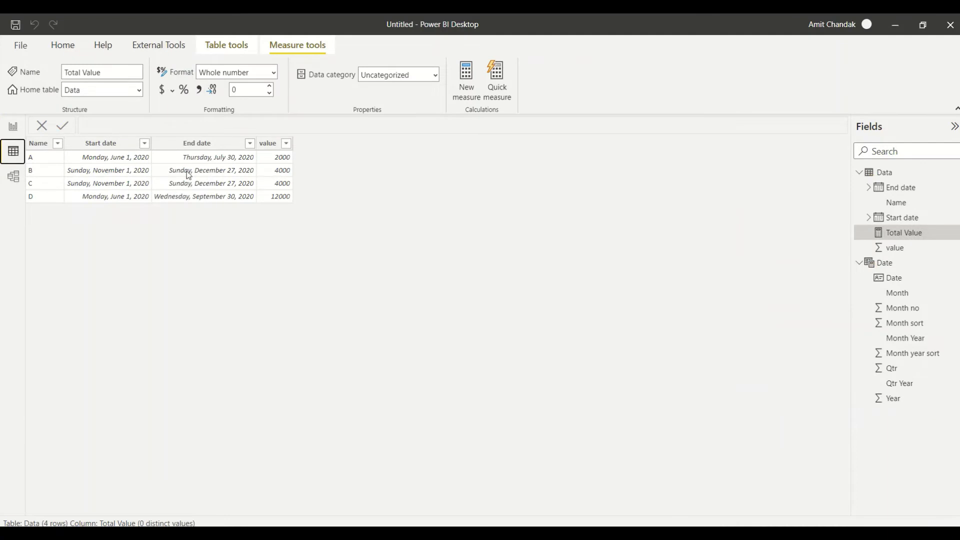
pyautogui.click(13, 126)
pyautogui.scroll(-5, 119, 253)
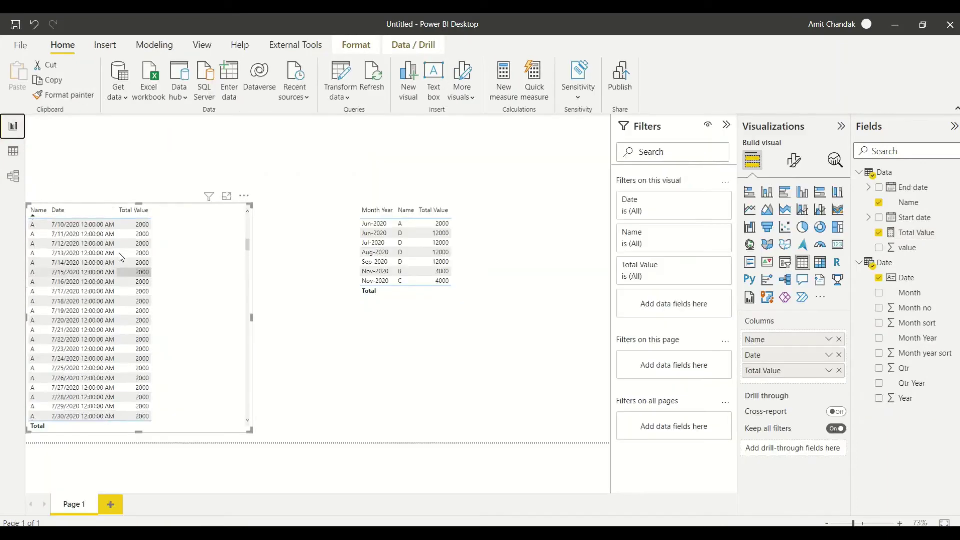
pyautogui.scroll(5, 119, 253)
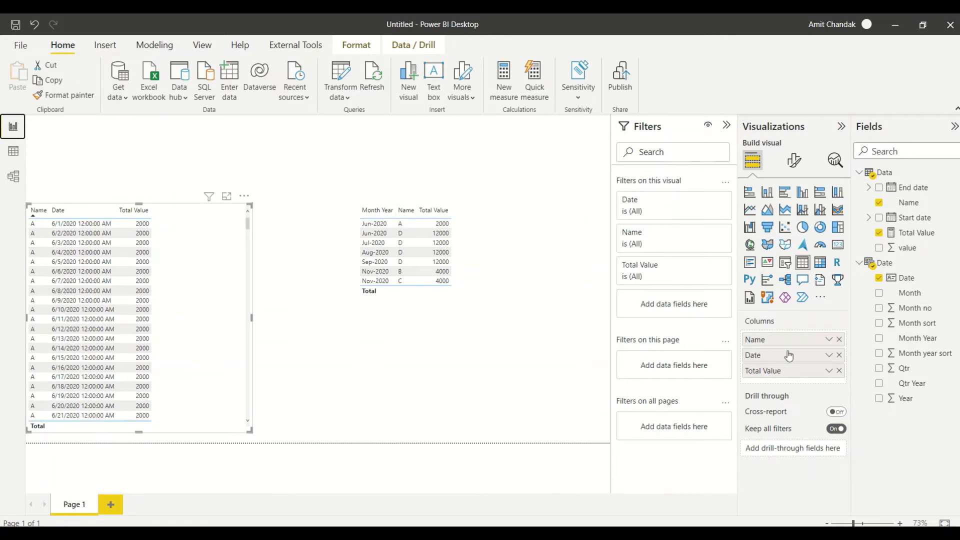
# Move Name ahead of Month Year in the monthly table visual and sort that table by Name ascending.
pyautogui.click(494, 286)
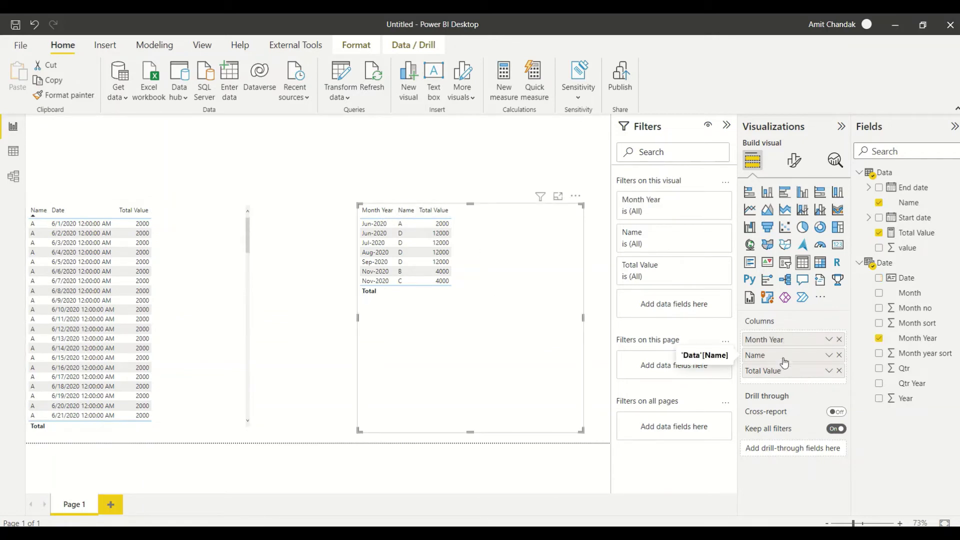
pyautogui.moveTo(780, 356); pyautogui.dragTo(779, 339)
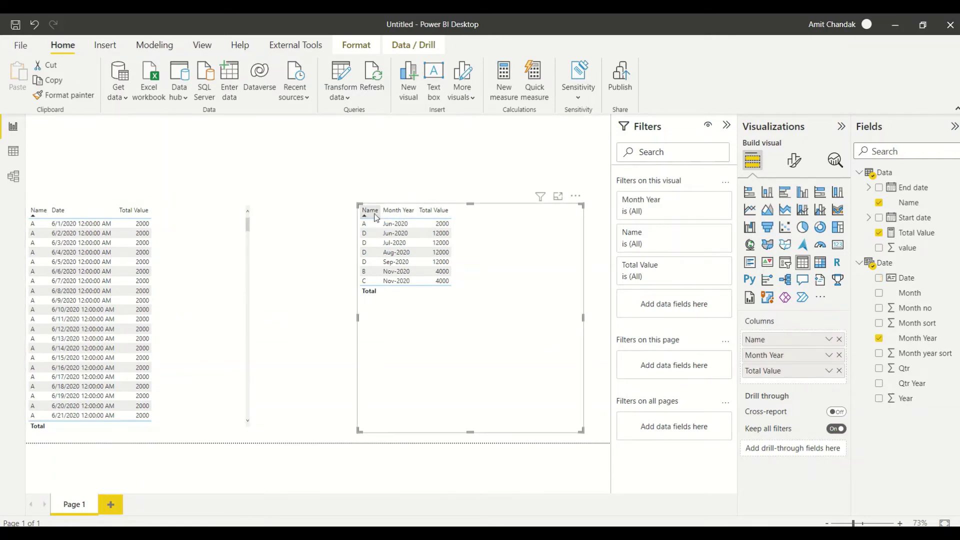
# In the Total Value measure, compare Data[End date] with Min('Date'[Date]) and commit the measure.
pyautogui.click(915, 233)
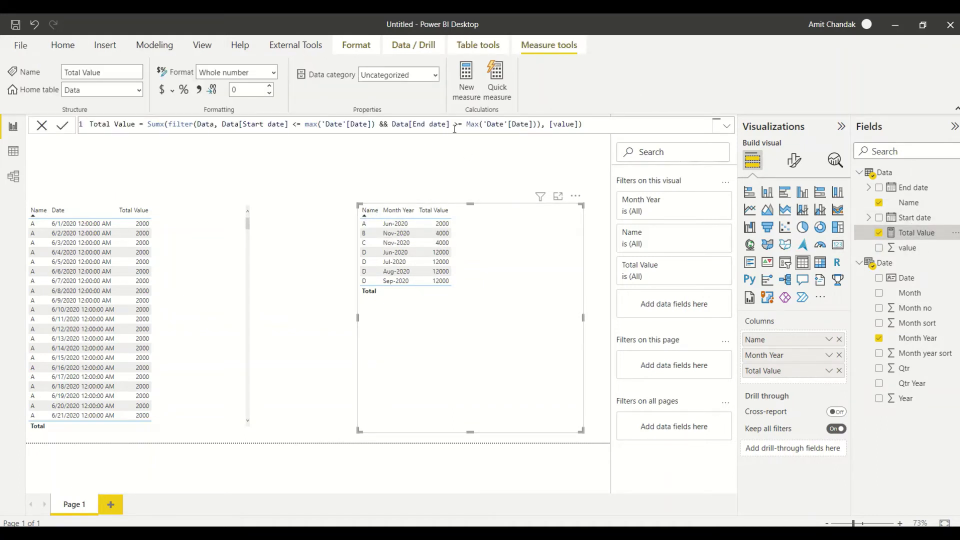
pyautogui.doubleClick(475, 124)
pyautogui.write('Min')
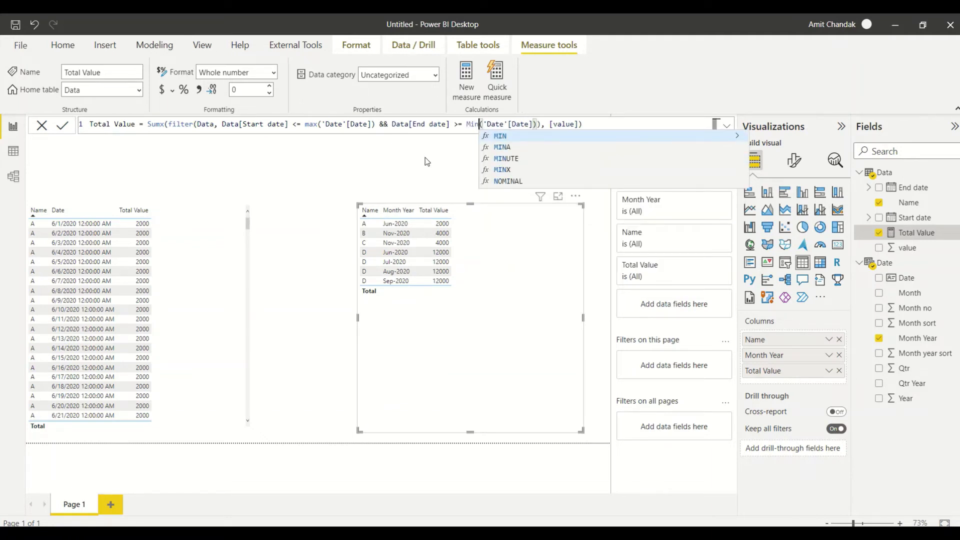
pyautogui.press('Return')
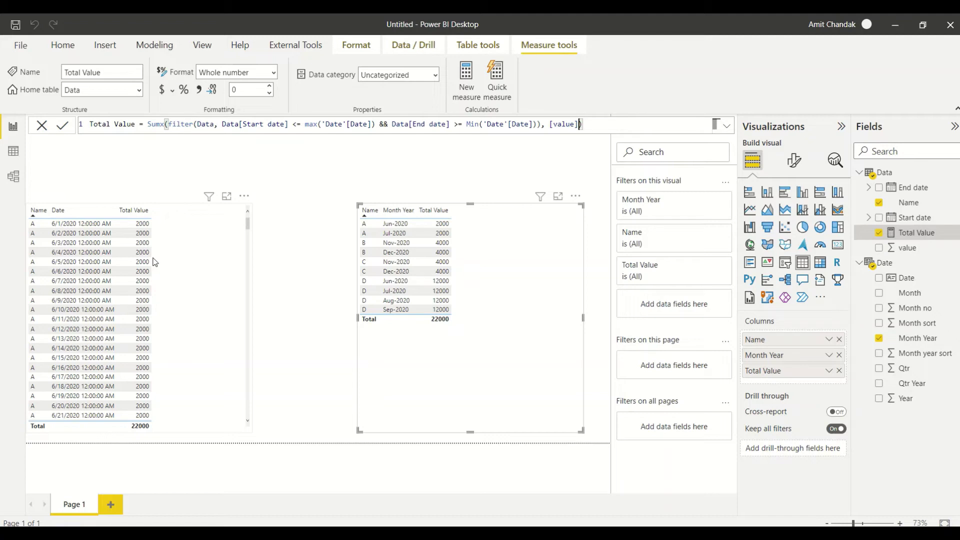
# Wrap [value] in the Total Value formula in a Divide function as its numerator, ready for a denominator.
pyautogui.write('/')
pyautogui.press('BackSpace')
pyautogui.press('Left')
pyautogui.press('Left')
pyautogui.press('Left')
pyautogui.press('Left')
pyautogui.press('Left')
pyautogui.press('Left')
pyautogui.press('Left')
pyautogui.write('divide(')
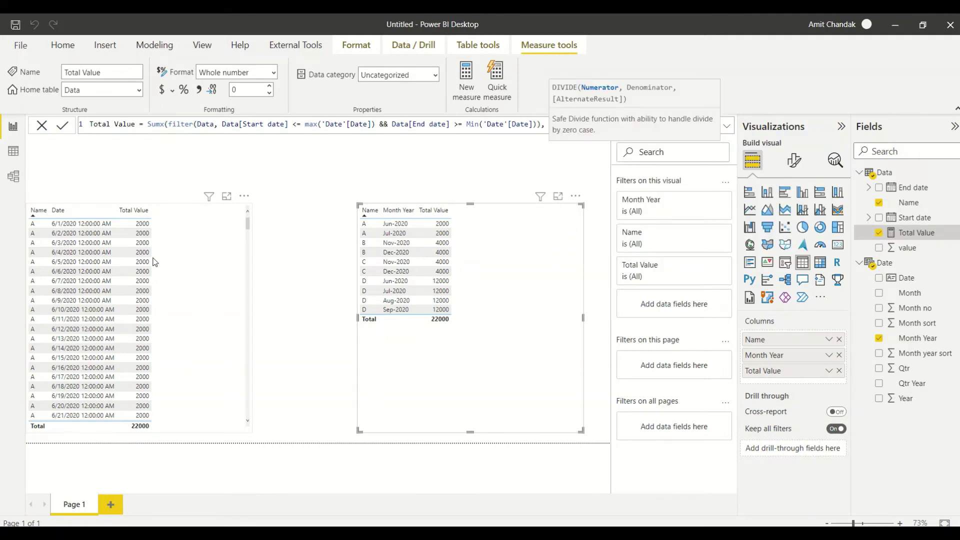
pyautogui.press('Right')
pyautogui.press('Right')
pyautogui.press('Right')
pyautogui.press('Right')
pyautogui.press('Right')
pyautogui.press('Right')
pyautogui.press('Right')
pyautogui.press('Right')
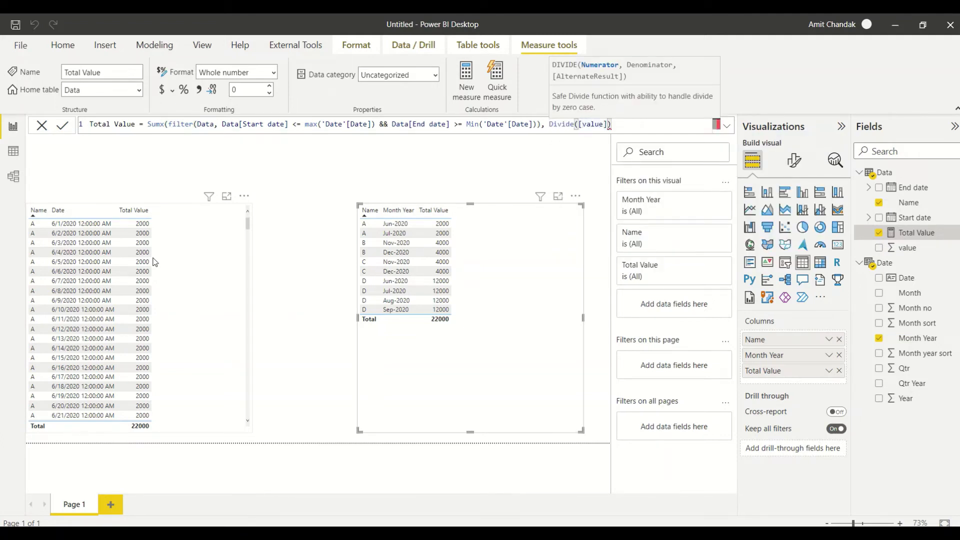
pyautogui.write(', ')
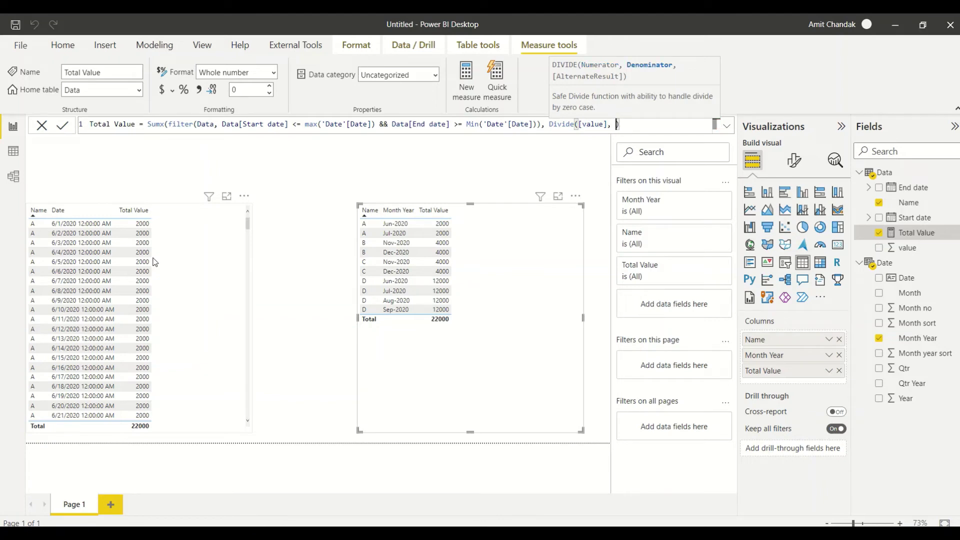
# Begin the Divide denominator with a datediff function that takes Data[Start date] as its first date.
pyautogui.write('da')
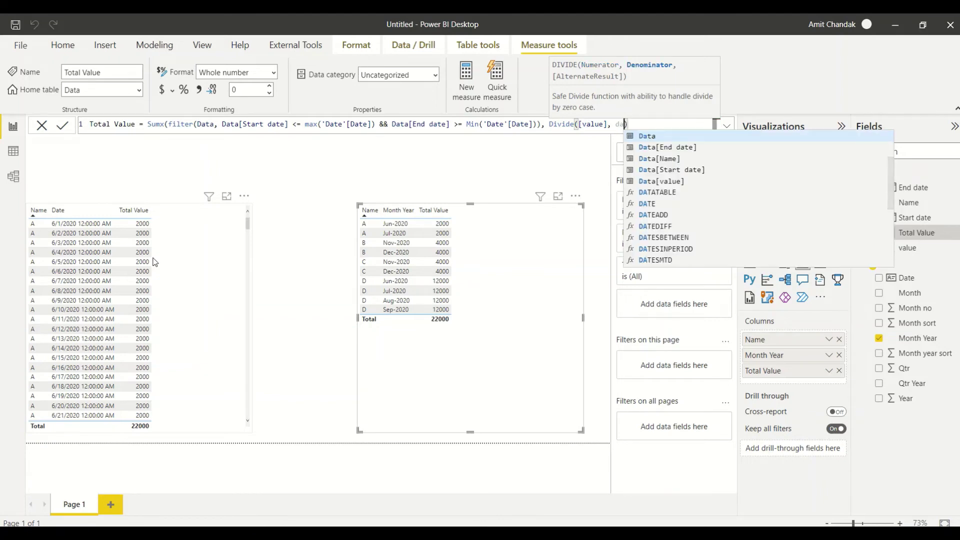
pyautogui.press('BackSpace')
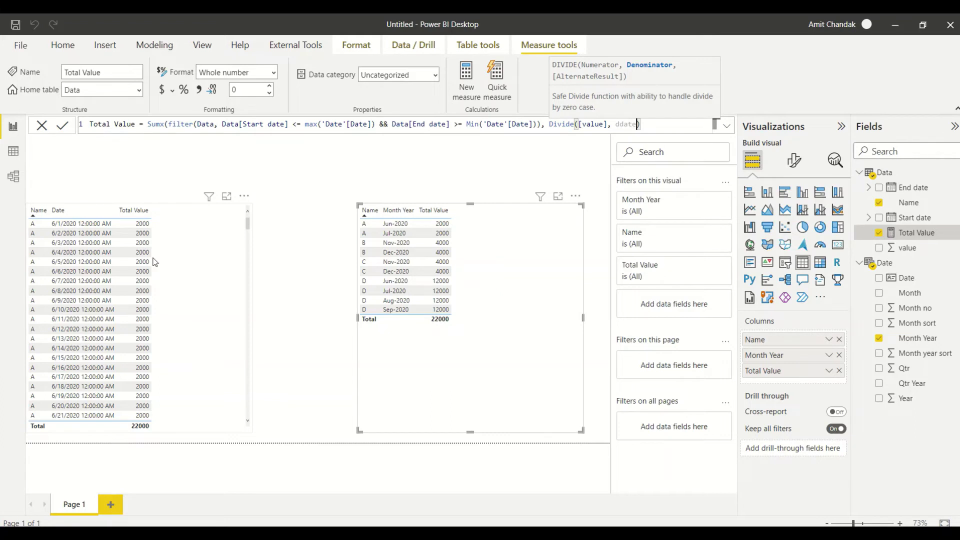
pyautogui.write('ate')
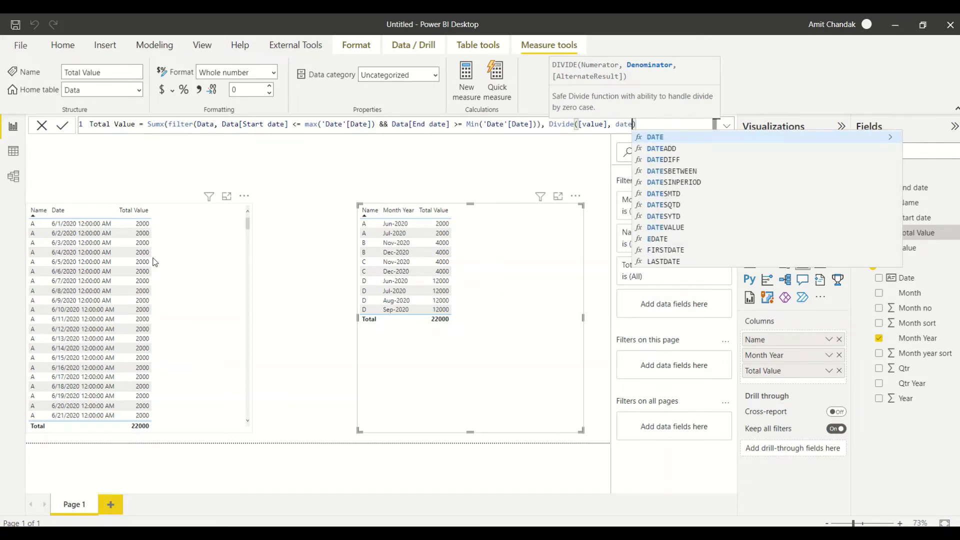
pyautogui.write('diff(')
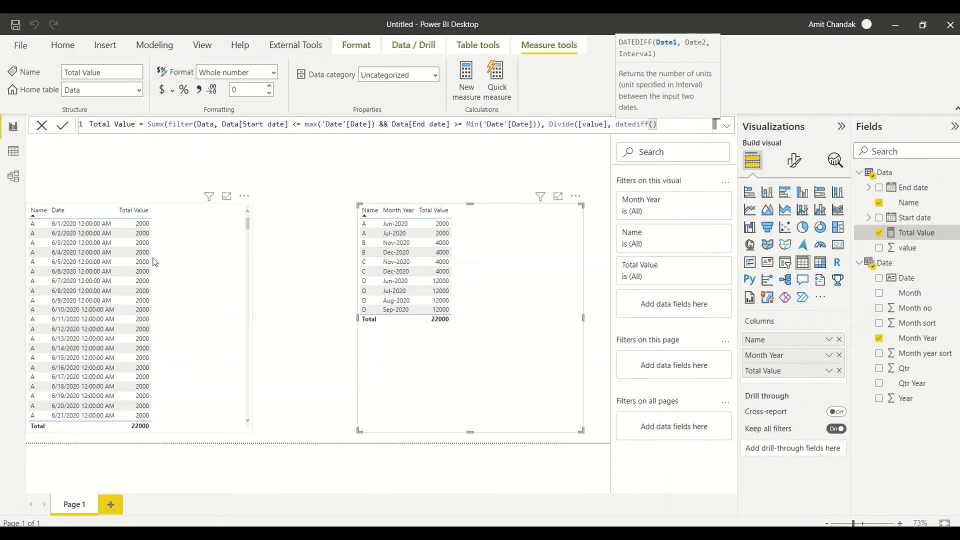
pyautogui.write('[')
pyautogui.press('BackSpace')
pyautogui.write('s')
pyautogui.press('BackSpace')
pyautogui.write('da')
pyautogui.press('Down')
pyautogui.press('Down')
pyautogui.press('Down')
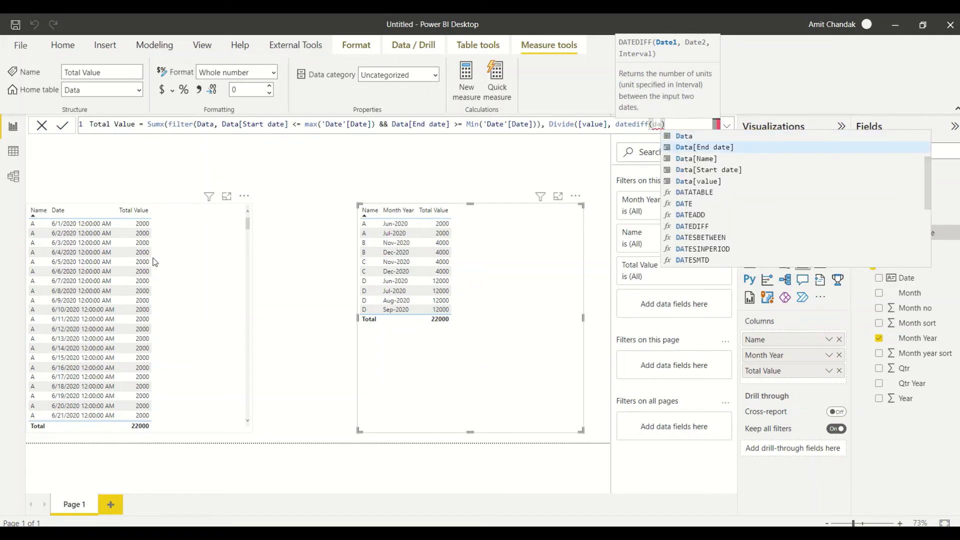
pyautogui.press('Tab')
pyautogui.write(', ')
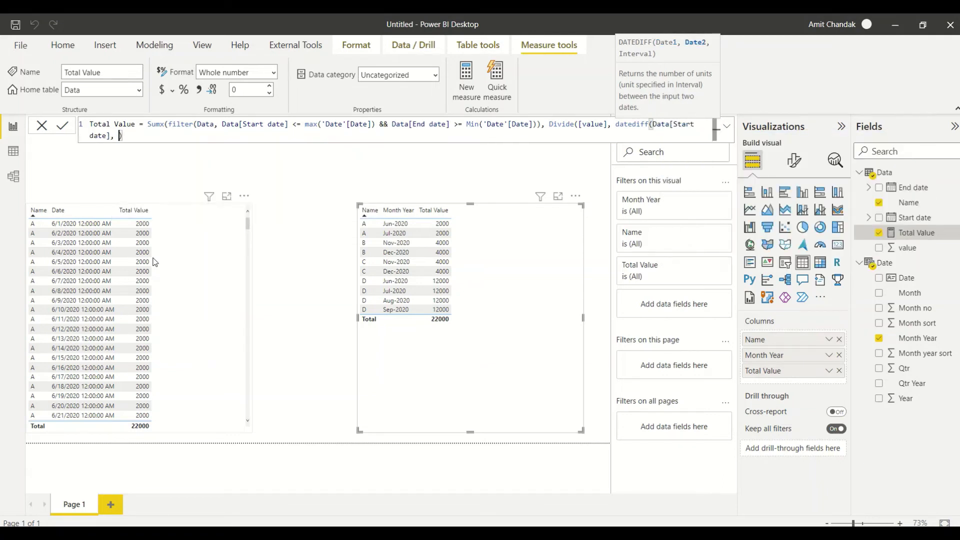
# Complete the datediff with Data[End date] and the day interval, add 1 to it, and commit the Total Value measure.
pyautogui.write('end')
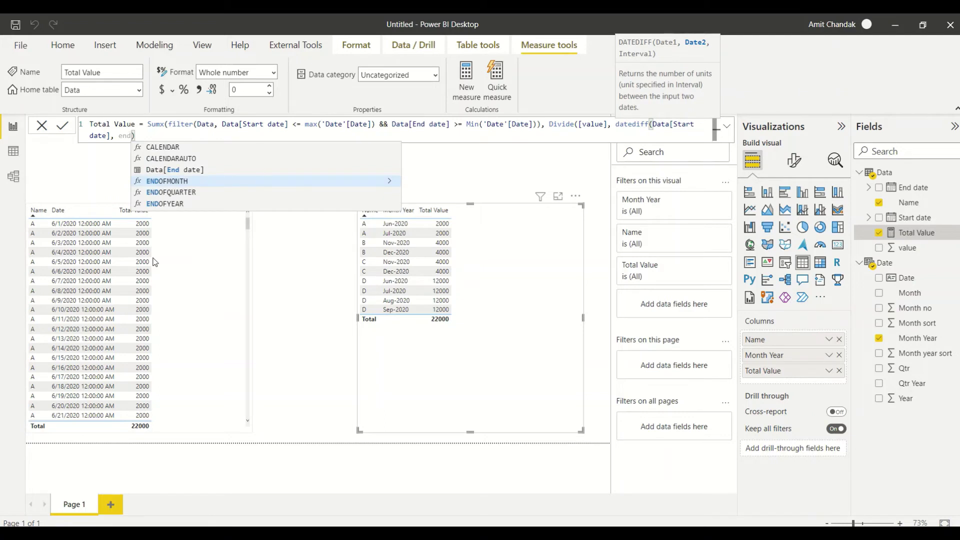
pyautogui.press('Up')
pyautogui.press('Tab')
pyautogui.write(', day')
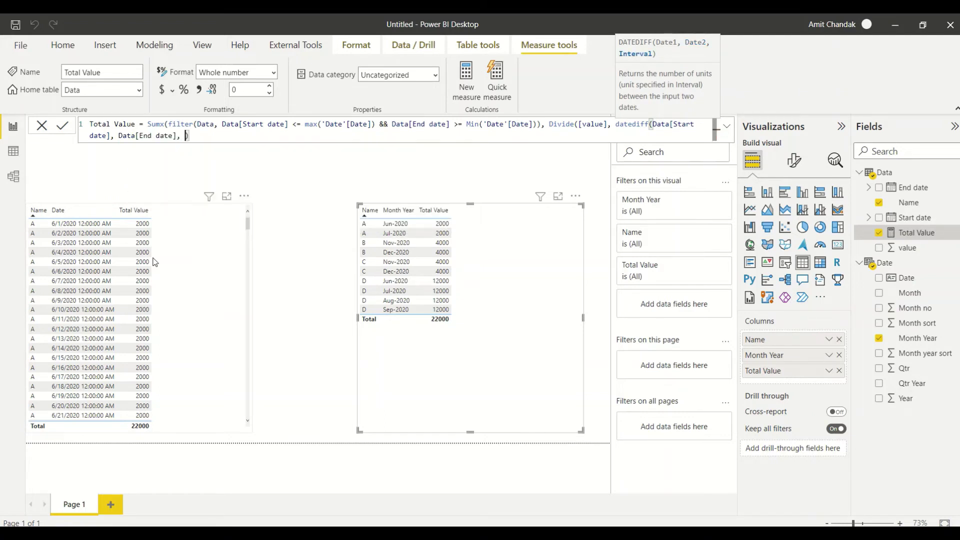
pyautogui.write(')')
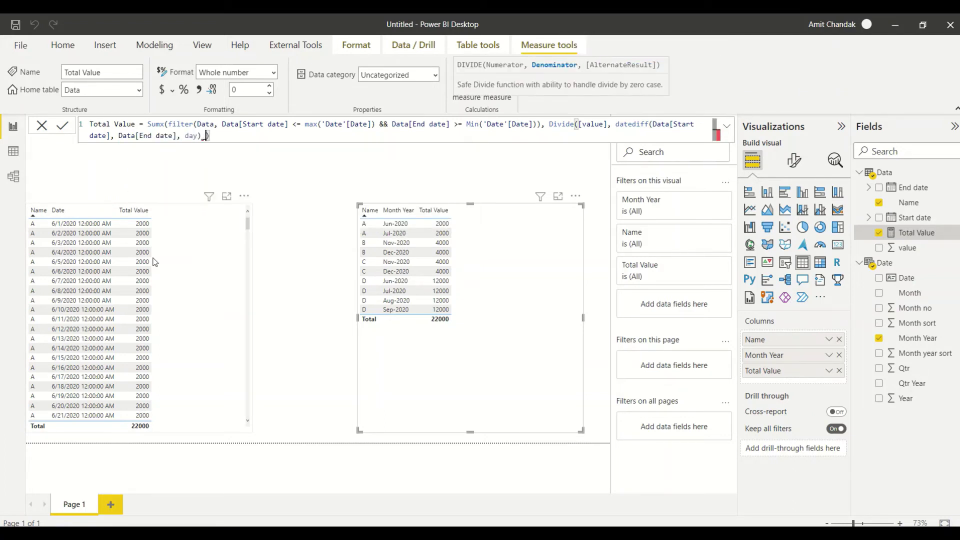
pyautogui.press('BackSpace')
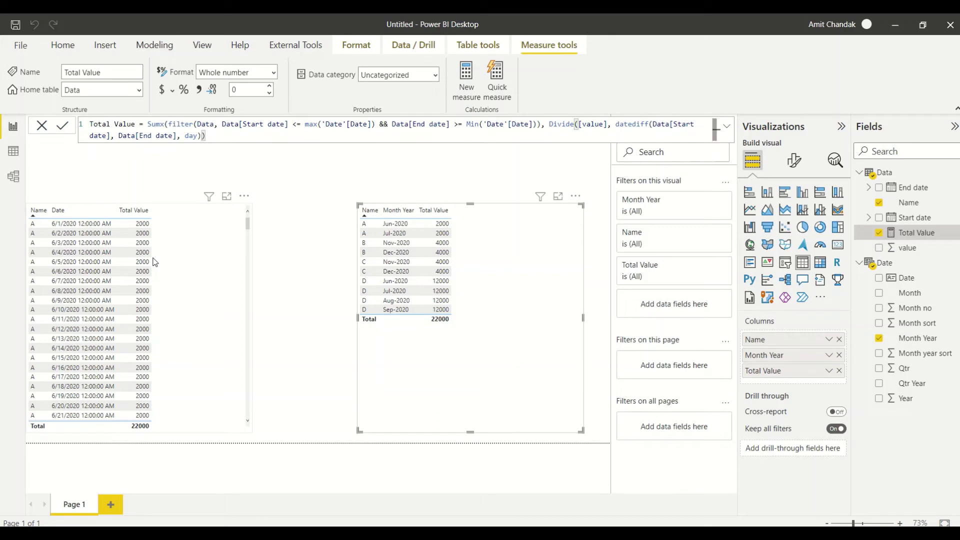
pyautogui.write('+1)')
pyautogui.press('Return')
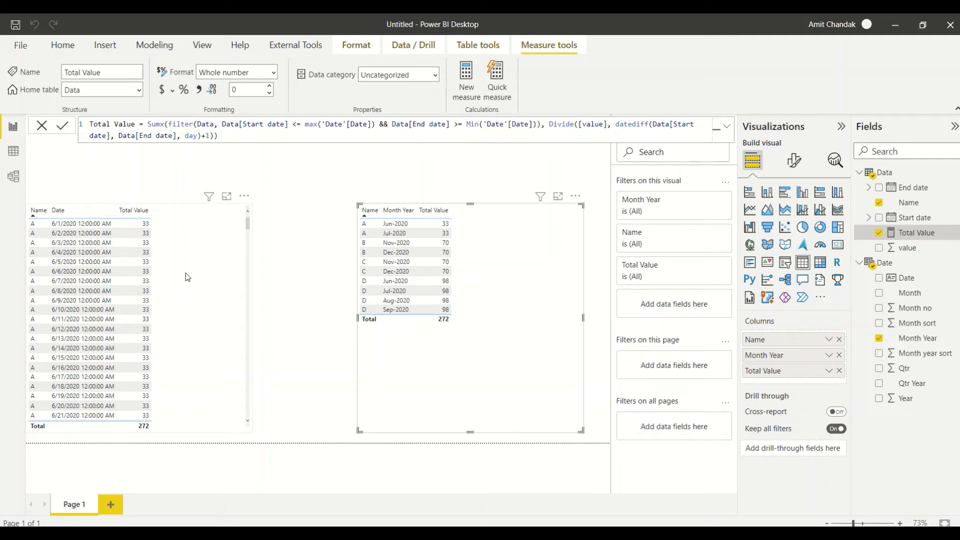
# Review the source rows of the Data table used by the measure's filter and return to the report page.
pyautogui.doubleClick(203, 125)
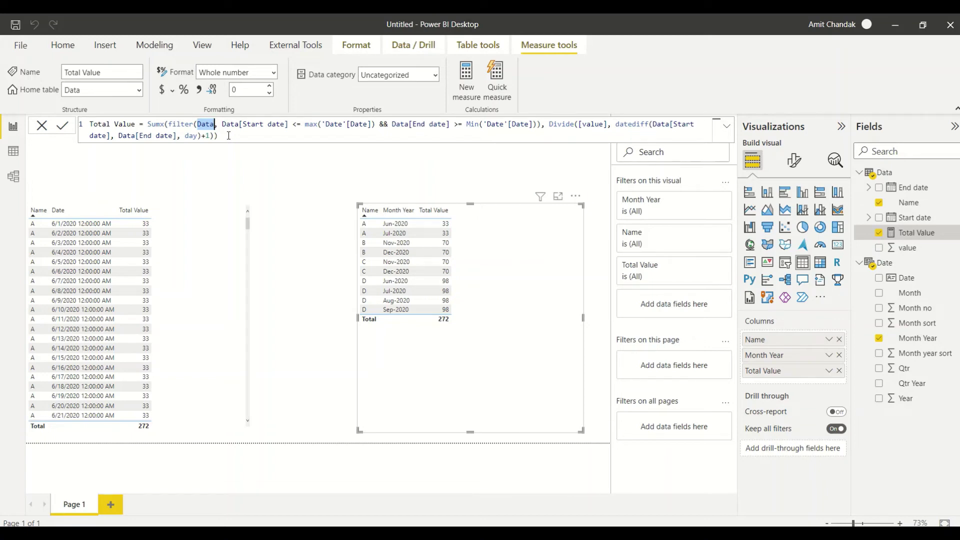
pyautogui.click(14, 151)
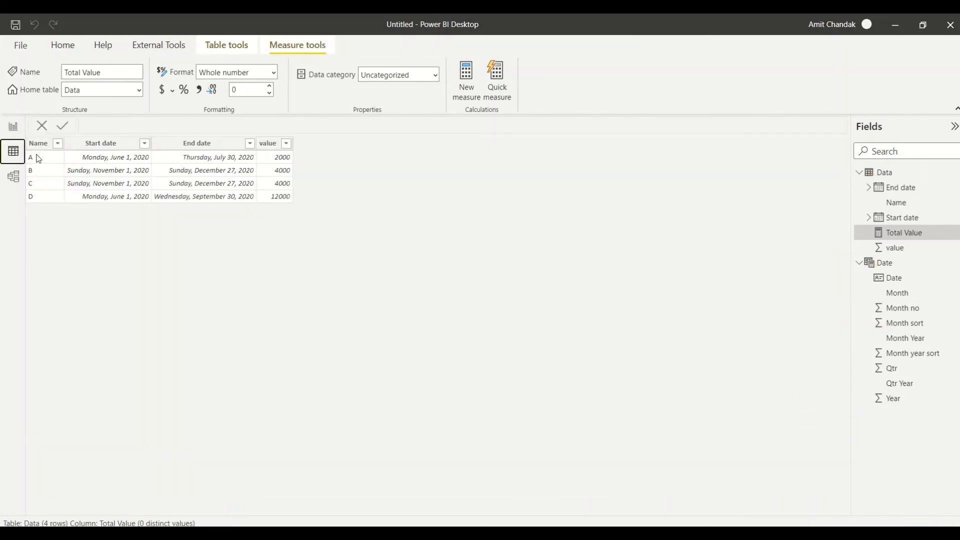
pyautogui.click(13, 127)
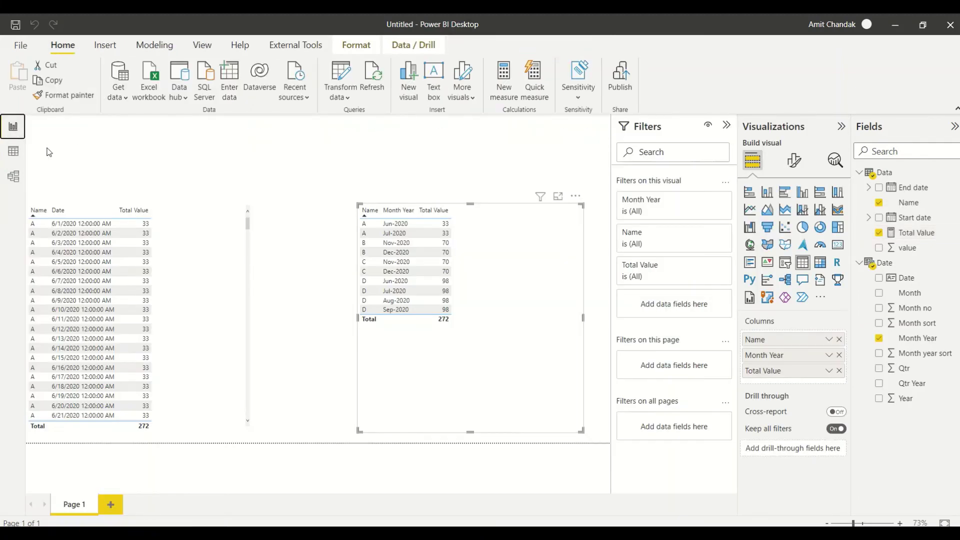
# Start an outer Sumx over Values('Date'[Date]) in front of the existing Sumx expression in the Total Value formula.
pyautogui.click(910, 234)
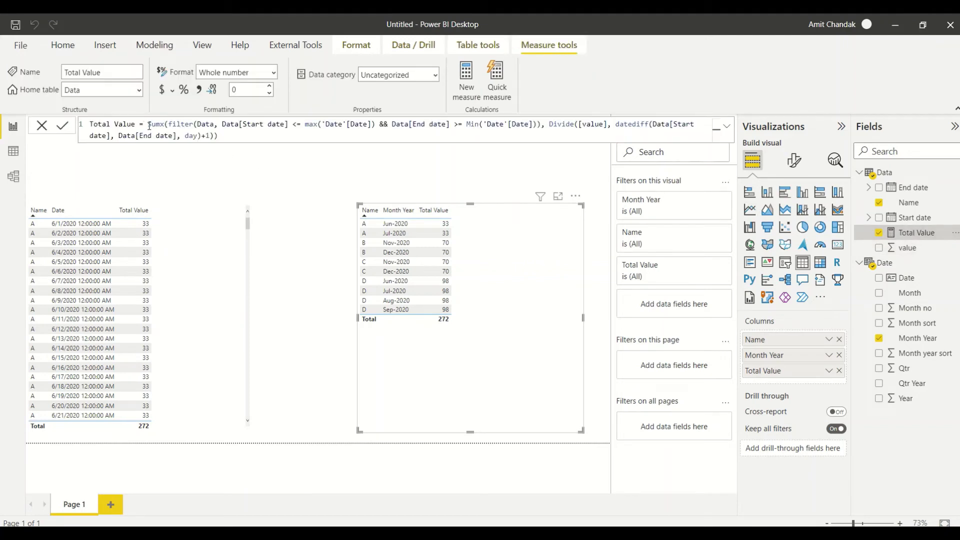
pyautogui.click(149, 125)
pyautogui.write('Sumx')
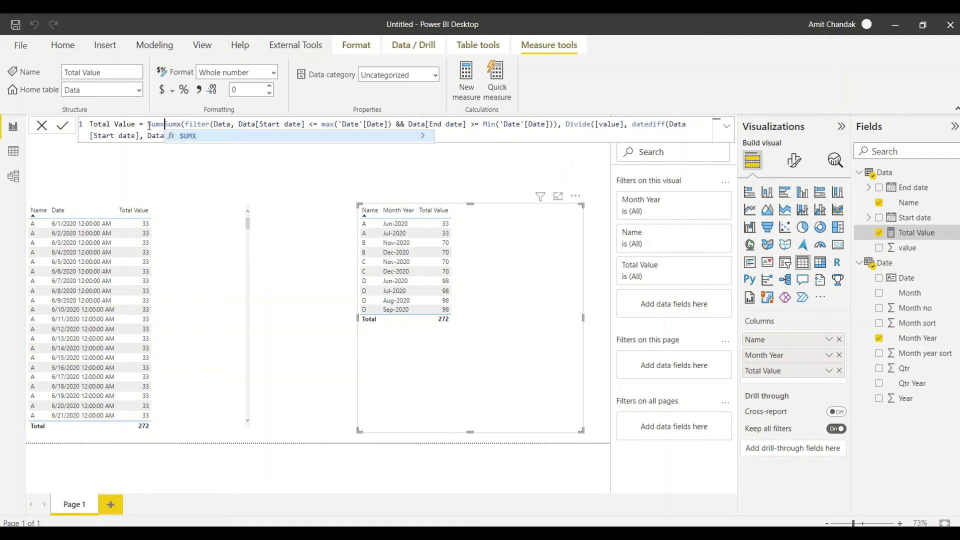
pyautogui.write('(Values(')
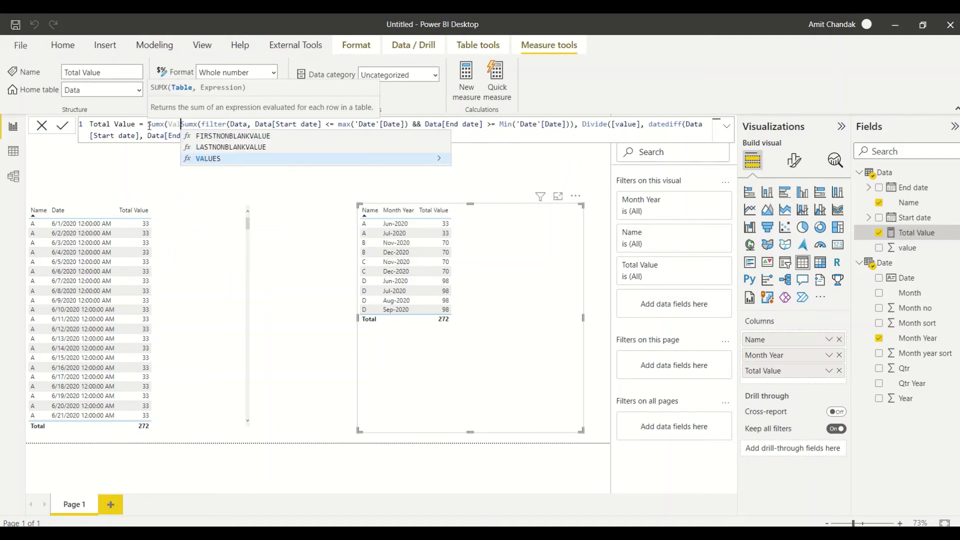
pyautogui.write('date')
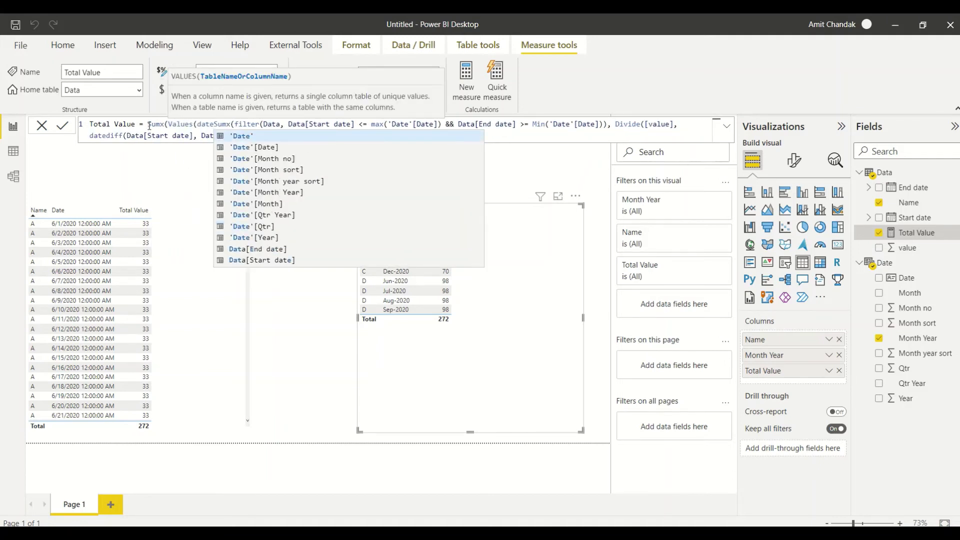
pyautogui.press('Down')
pyautogui.press('Tab')
pyautogui.write('),')
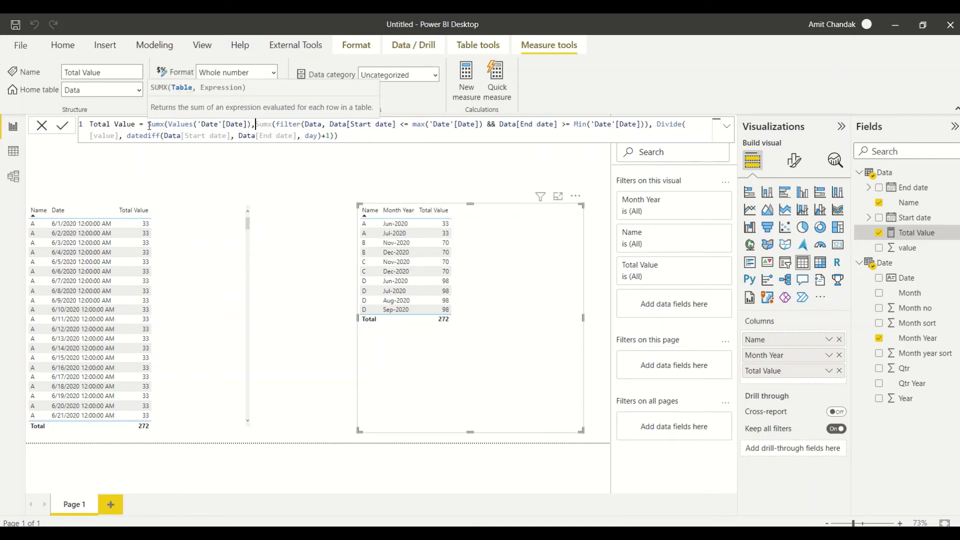
# Wrap the inner Sumx in CALCULATE, close the outer brackets at the end of the formula, and commit the Total Value measure.
pyautogui.write(' cal')
pyautogui.press('Tab')
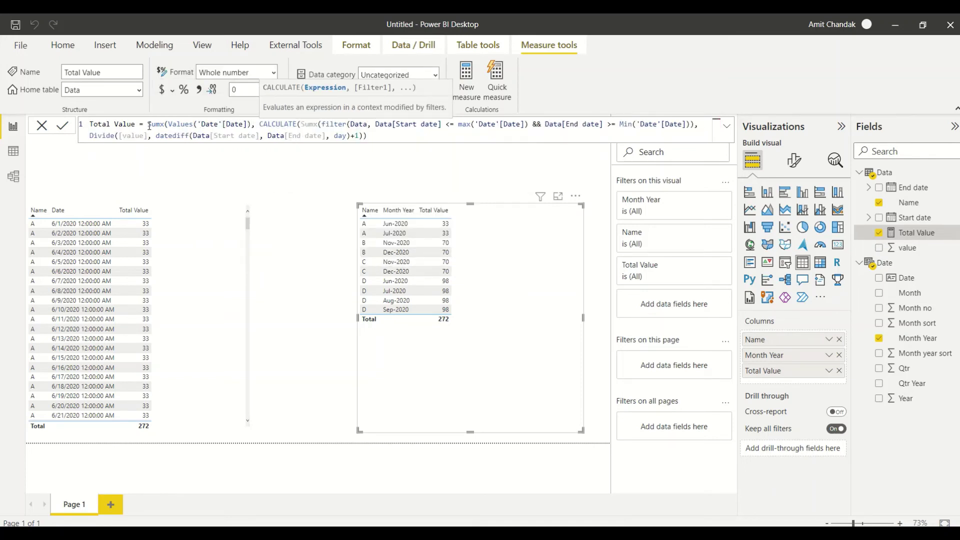
pyautogui.press('Down')
pyautogui.press('Right')
pyautogui.press('Right')
pyautogui.press('Right')
pyautogui.press('Right')
pyautogui.press('Right')
pyautogui.press('Right')
pyautogui.press('Right')
pyautogui.press('Right')
pyautogui.press('Right')
pyautogui.press('Right')
pyautogui.press('Right')
pyautogui.press('Right')
pyautogui.press('Right')
pyautogui.press('Right')
pyautogui.press('Right')
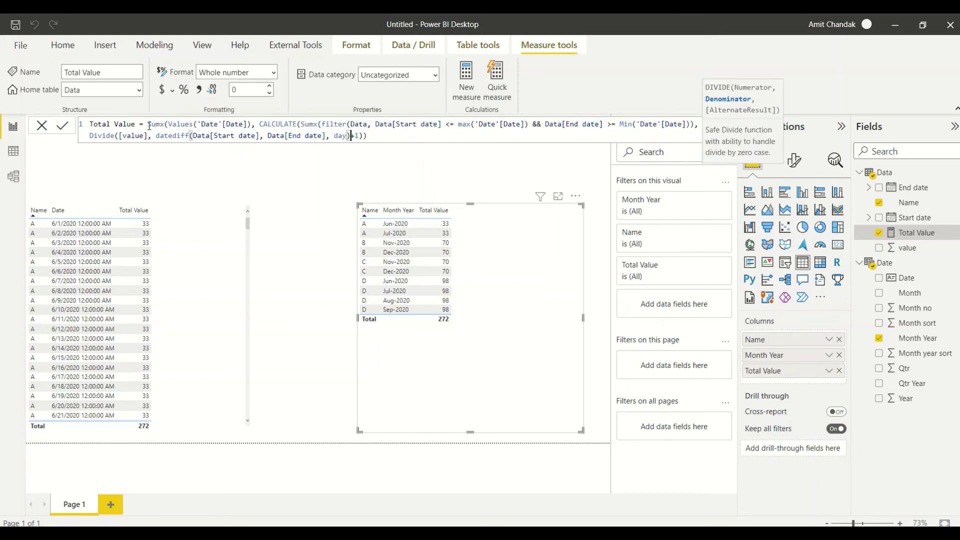
pyautogui.press('Right')
pyautogui.write('))')
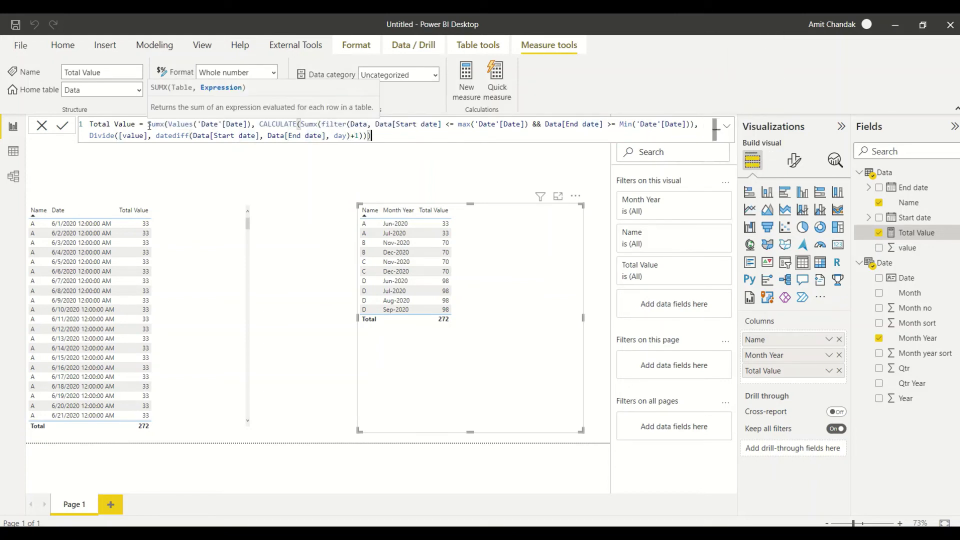
pyautogui.press('Return')
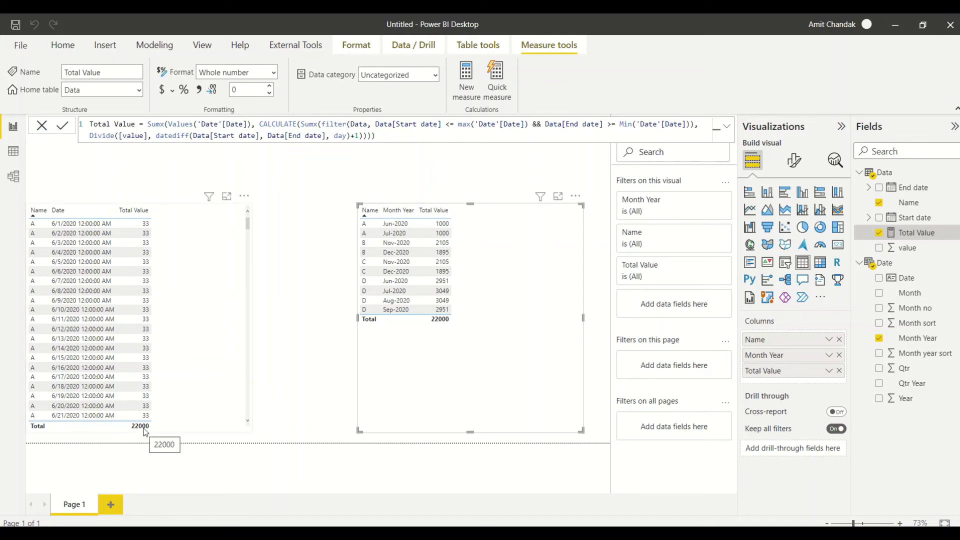
# Compare the Data table's source values with the report total, and go back to the report page.
pyautogui.click(13, 151)
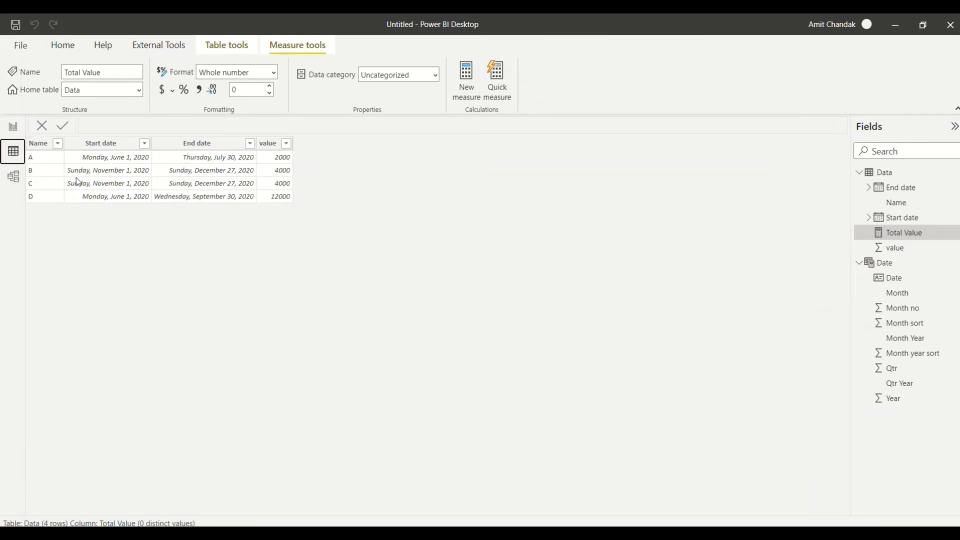
pyautogui.click(13, 126)
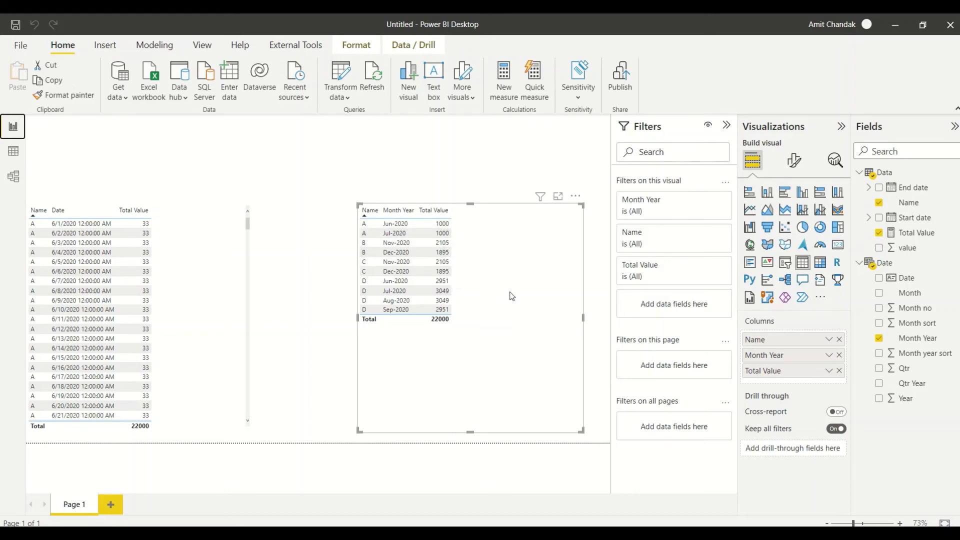
# Narrow the daily and monthly tables and place the monthly table directly beside the daily one.
pyautogui.moveTo(510, 295); pyautogui.dragTo(407, 298)
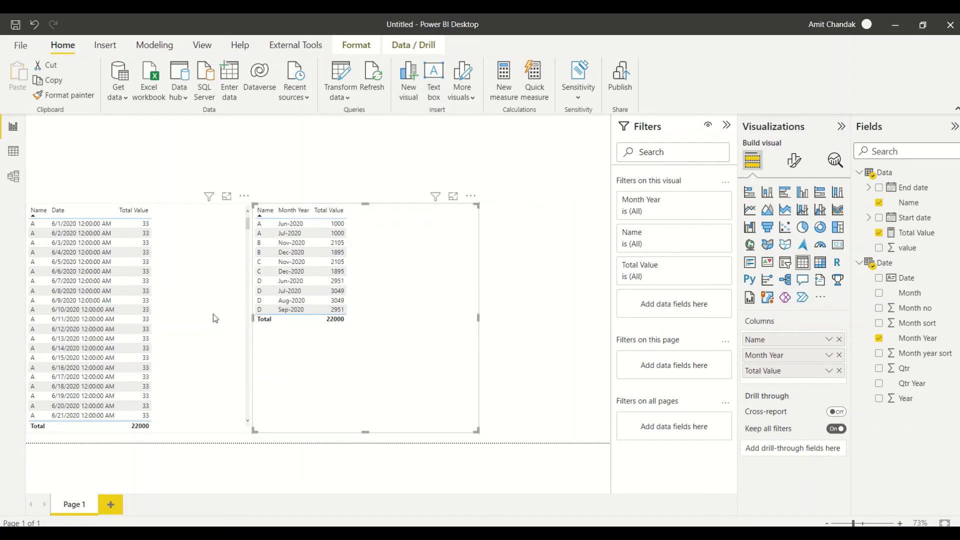
pyautogui.click(176, 324)
pyautogui.moveTo(193, 323); pyautogui.dragTo(167, 321)
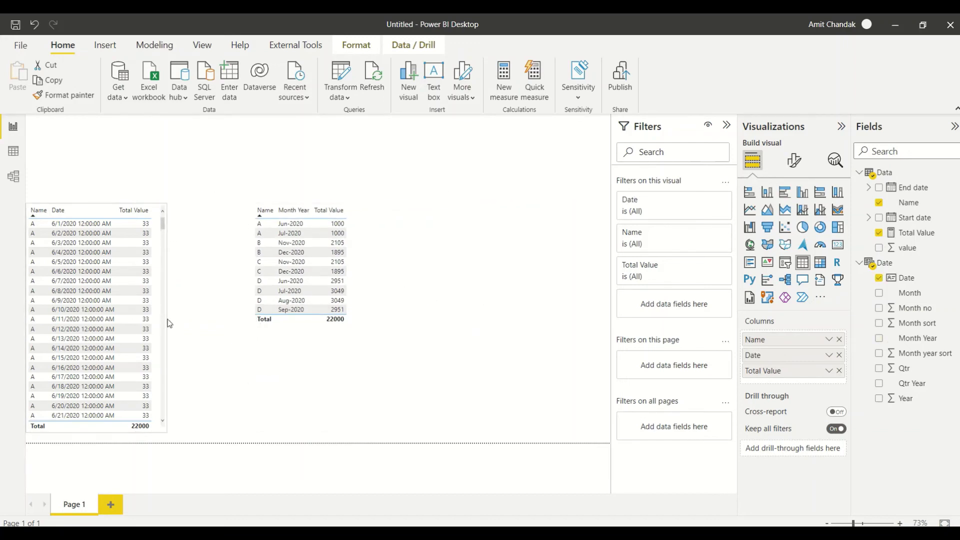
pyautogui.moveTo(356, 336); pyautogui.dragTo(278, 339)
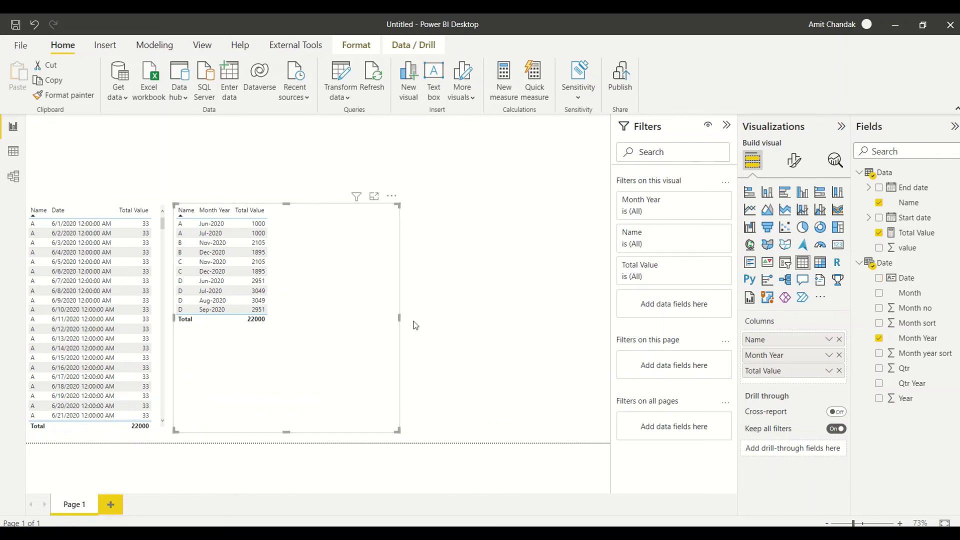
pyautogui.moveTo(399, 321); pyautogui.dragTo(295, 322)
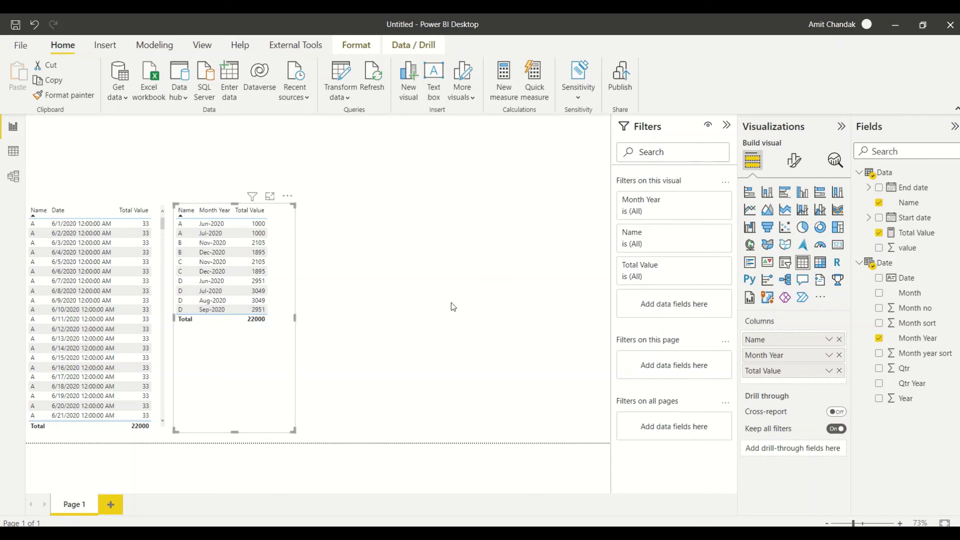
# Duplicate the monthly Total Value table and place the copy beside the original, aligned with its upper edge.
pyautogui.click(914, 235)
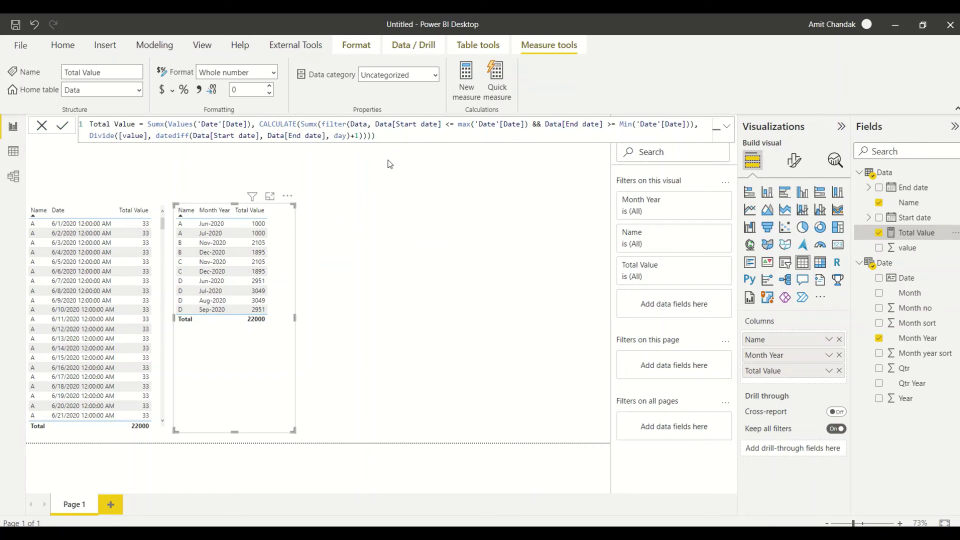
pyautogui.click(274, 364)
pyautogui.hotkey('ctrl', 'c')
pyautogui.hotkey('ctrl', 'v')
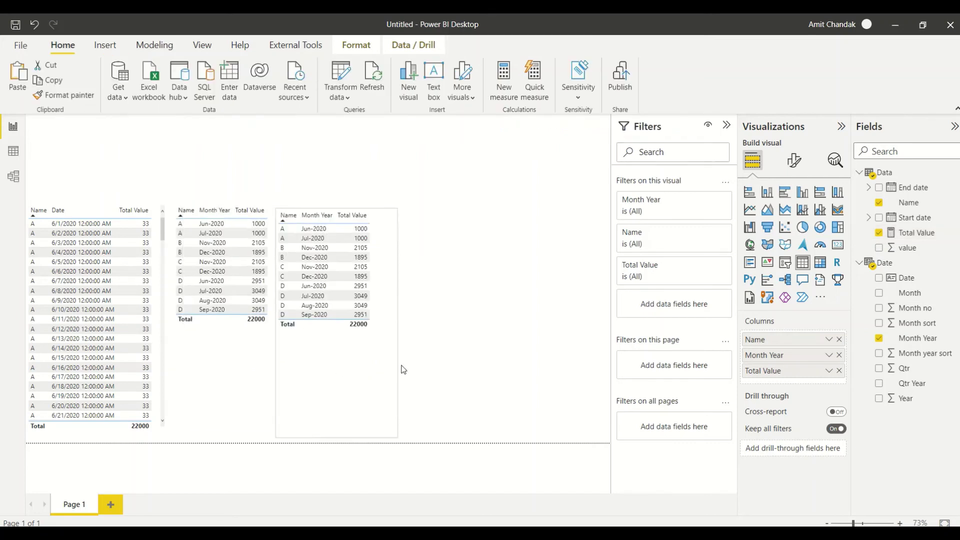
pyautogui.moveTo(371, 369)
pyautogui.mouseDown()
pyautogui.moveTo(404, 370)
pyautogui.moveTo(382, 369)
pyautogui.mouseUp()
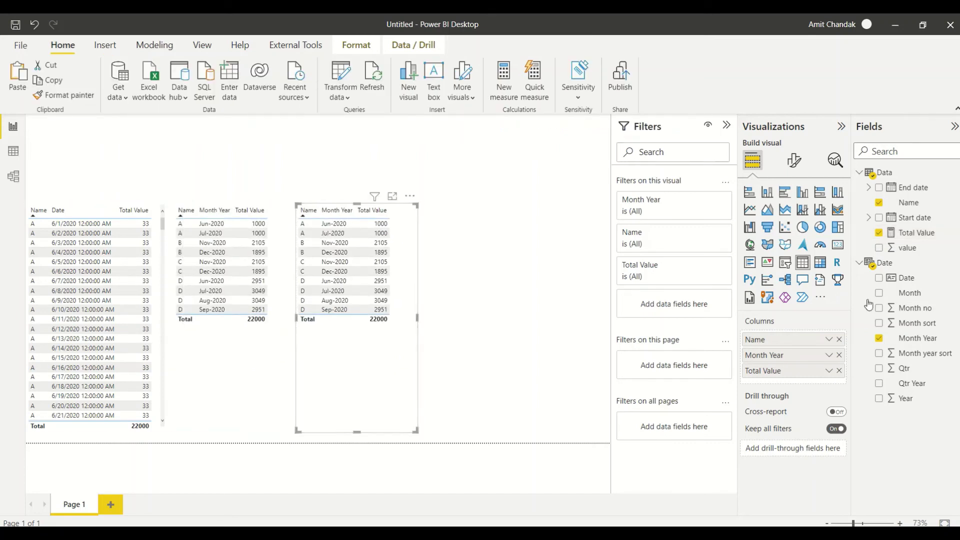
# Create a new measure from a copy of the Total Value formula and name it Total Value Month.
pyautogui.click(912, 233)
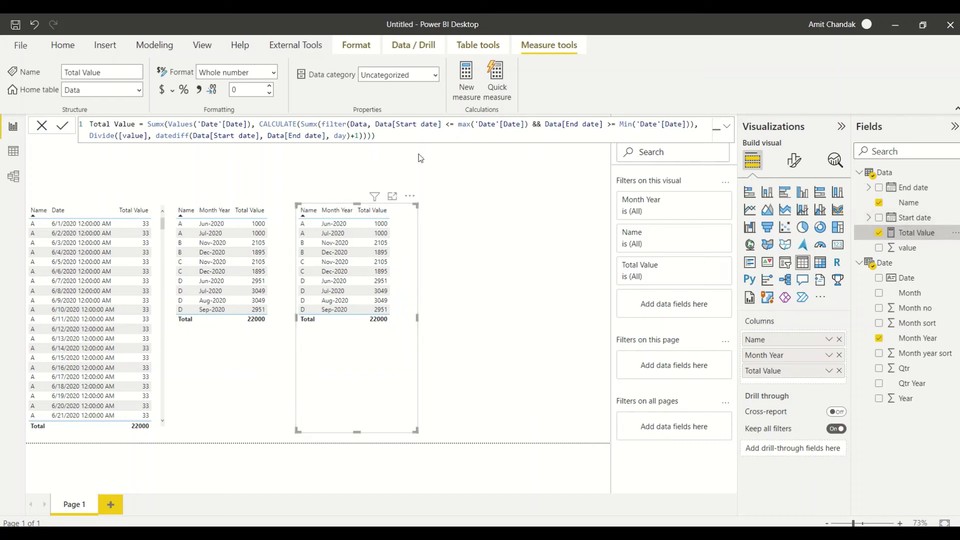
pyautogui.hotkey('ctrl', 'a')
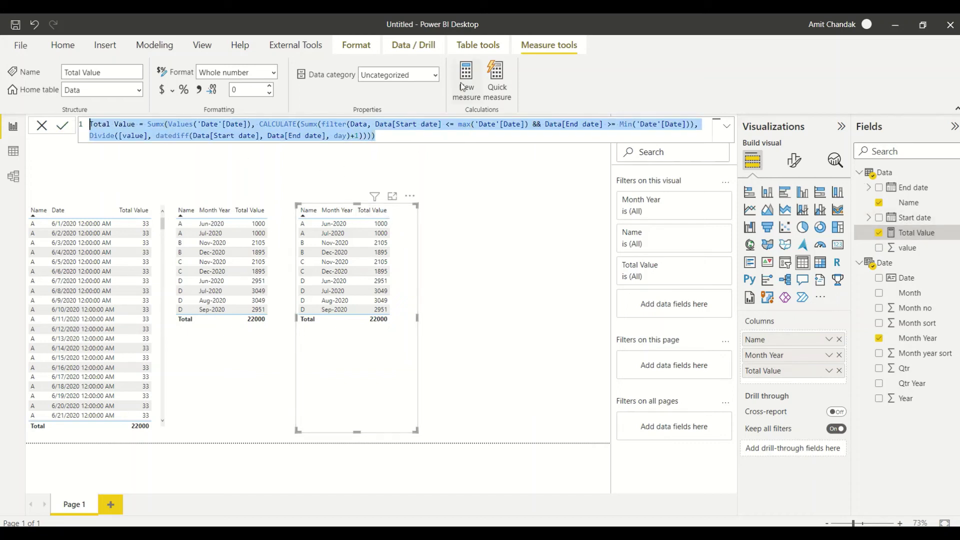
pyautogui.hotkey('ctrl', 'c')
pyautogui.press('alt')
pyautogui.hotkey('ctrl', 'a')
pyautogui.hotkey('ctrl', 'v')
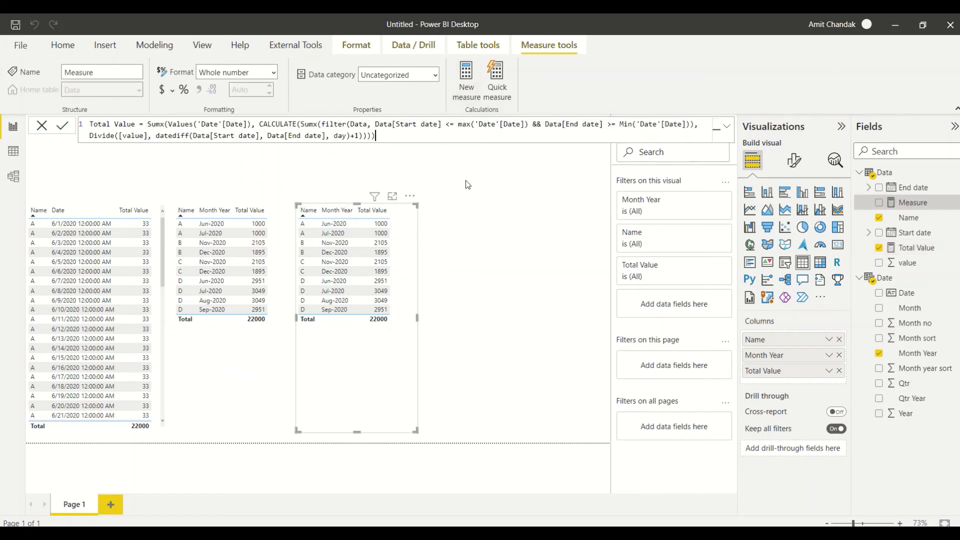
pyautogui.click(142, 125)
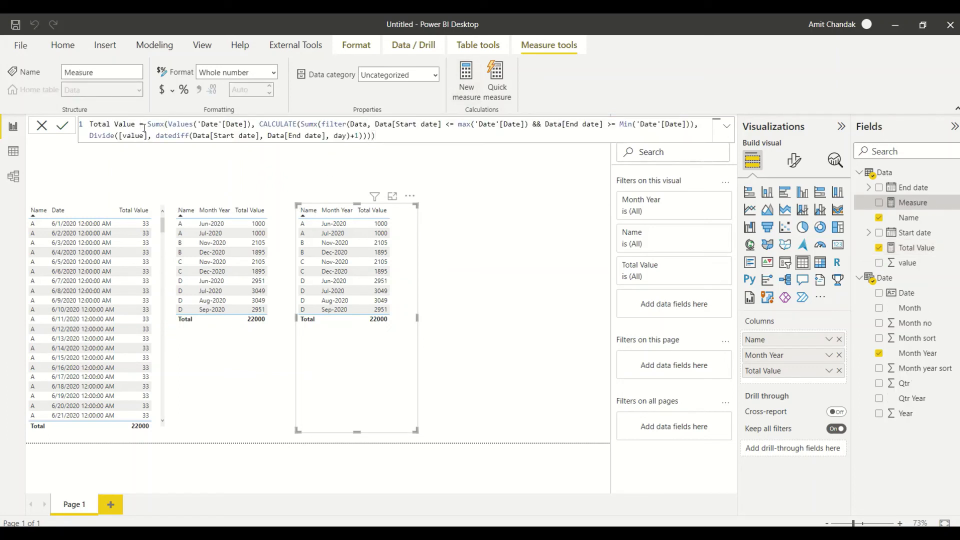
pyautogui.write('Month')
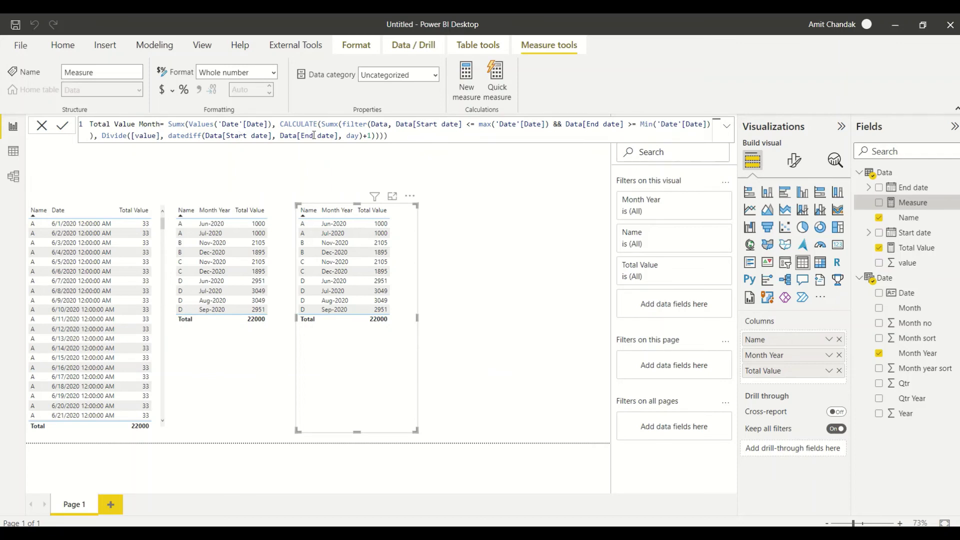
# Change the datediff interval to MONTH and the Values column to 'Date'[Month Year], and commit the Total Value Month measure.
pyautogui.doubleClick(347, 136)
pyautogui.write('MI')
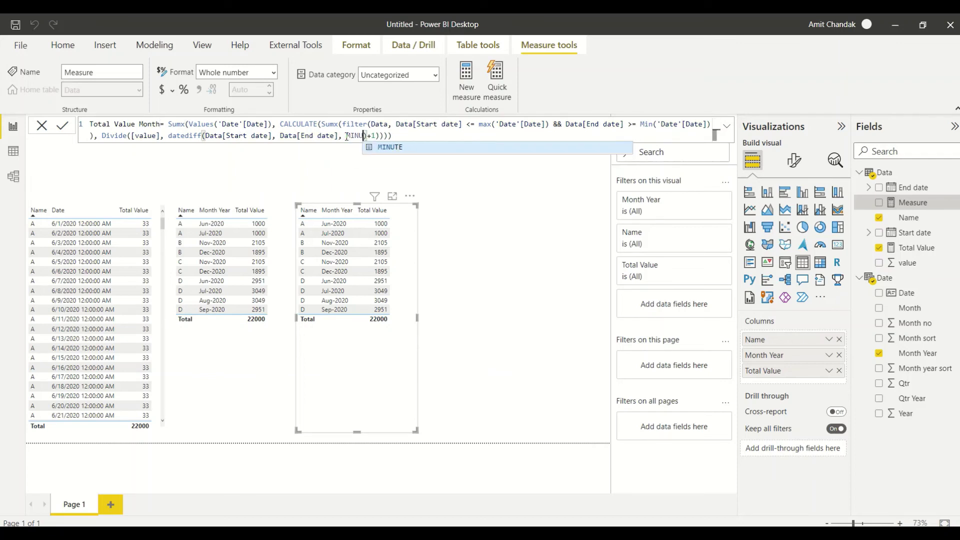
pyautogui.press('BackSpace')
pyautogui.write('ONTH')
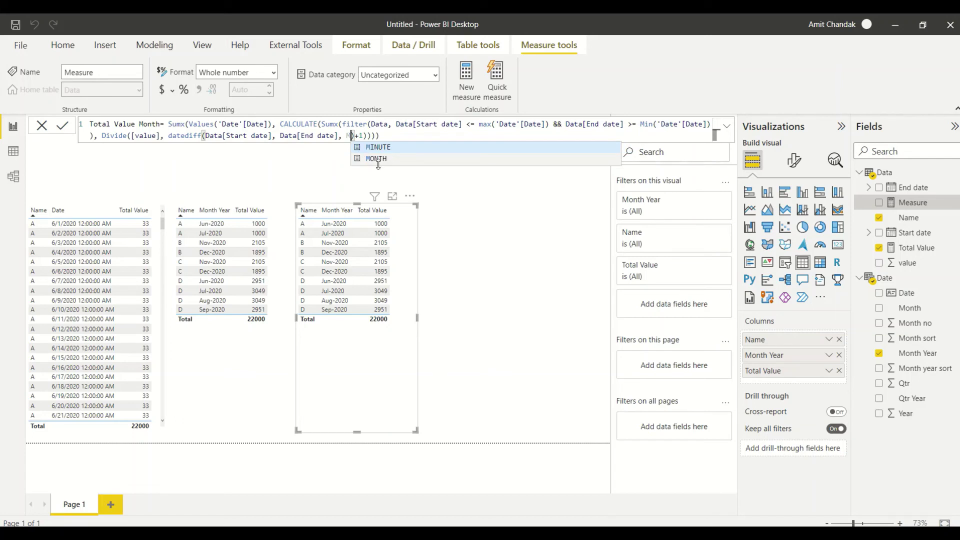
pyautogui.doubleClick(249, 124)
pyautogui.write('M')
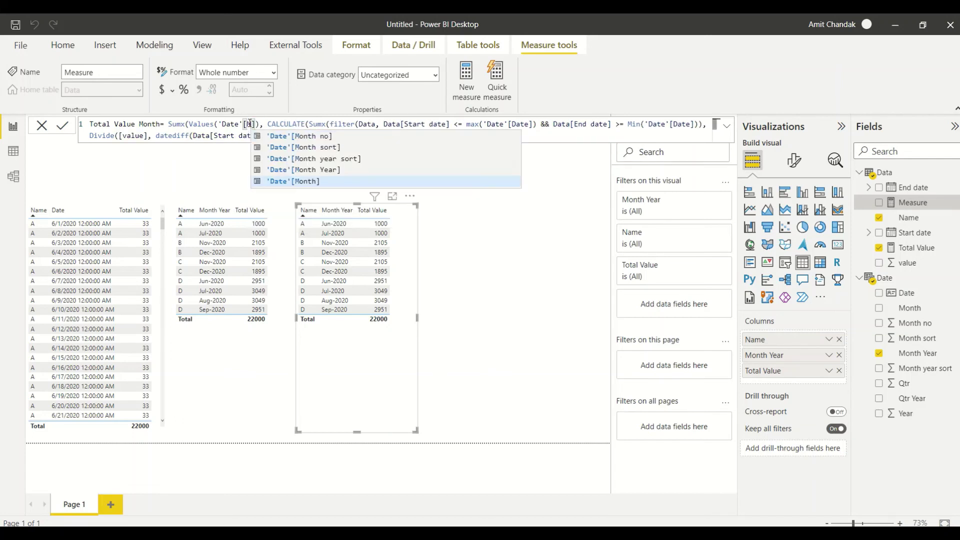
pyautogui.press('Up')
pyautogui.press('Tab')
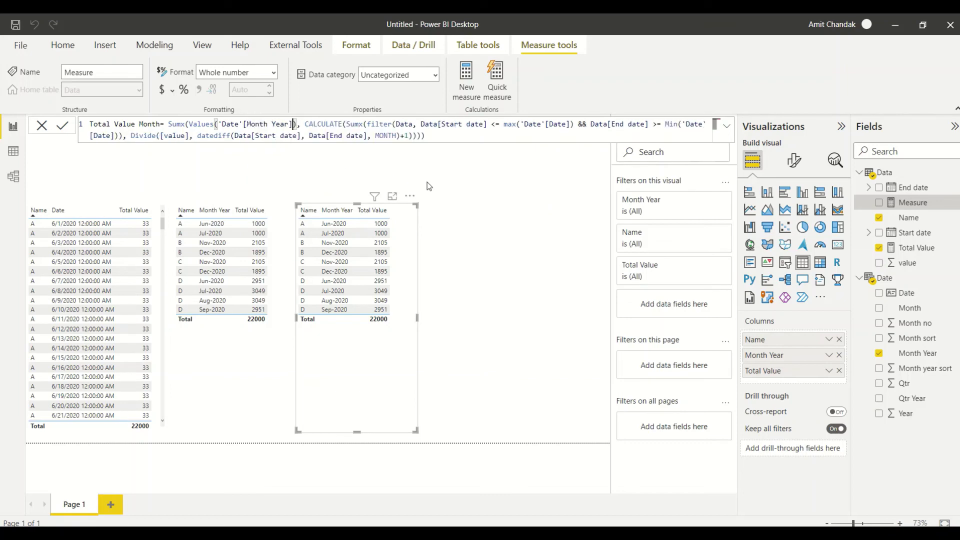
pyautogui.click(500, 268)
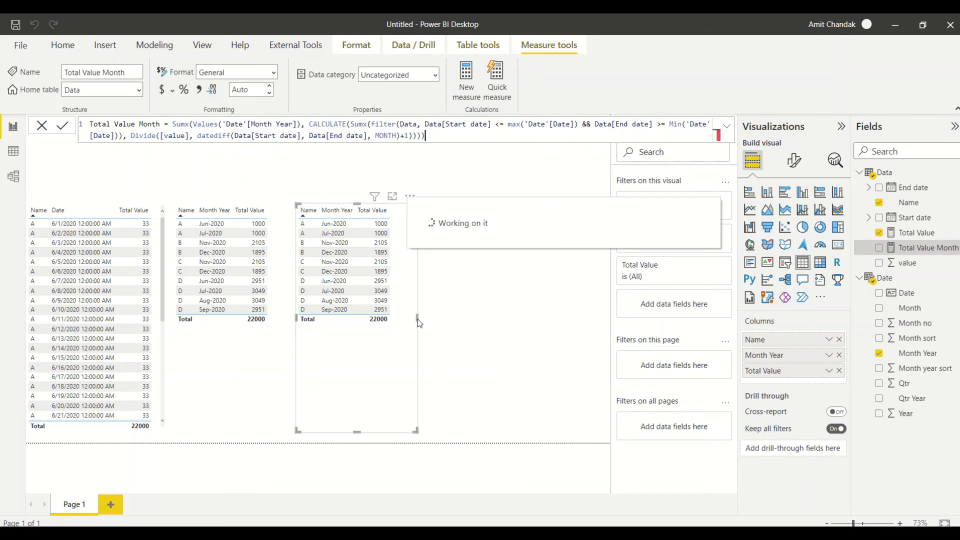
# Widen the duplicated table, add Total Value Month to it, and shift both monthly tables farther from the daily table.
pyautogui.moveTo(418, 318); pyautogui.dragTo(505, 319)
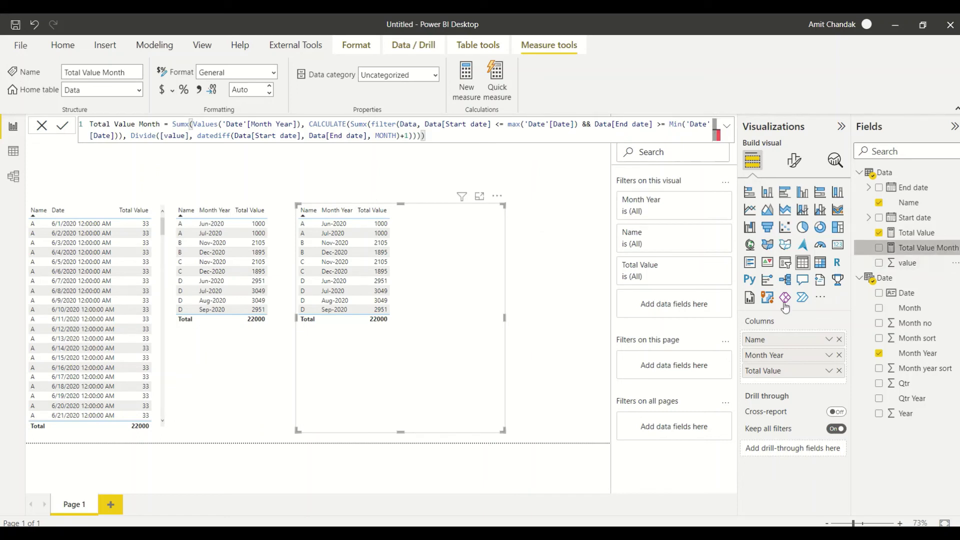
pyautogui.moveTo(915, 248); pyautogui.dragTo(480, 248)
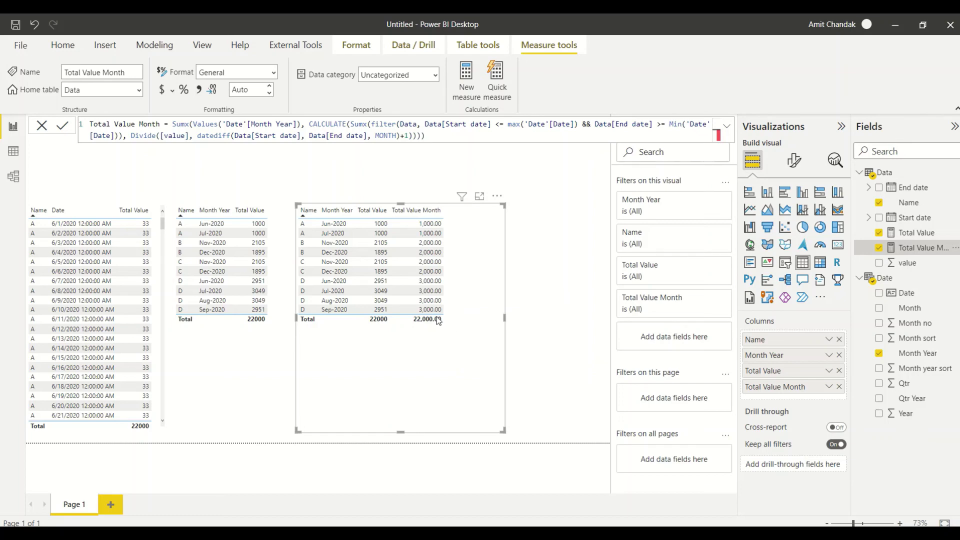
pyautogui.moveTo(462, 323); pyautogui.dragTo(568, 359)
pyautogui.moveTo(255, 365); pyautogui.dragTo(341, 364)
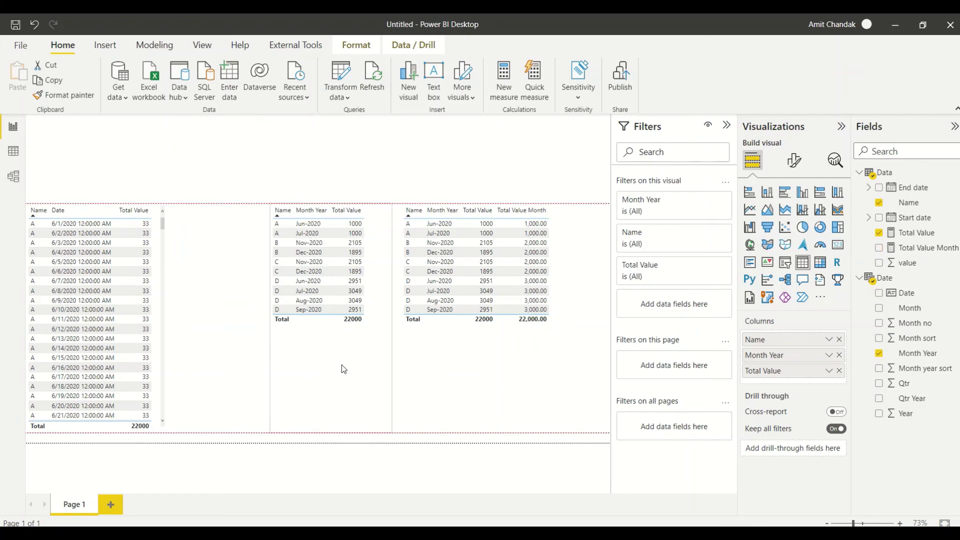
# Widen the daily table and add the Total Value Month measure to it as a column.
pyautogui.click(164, 325)
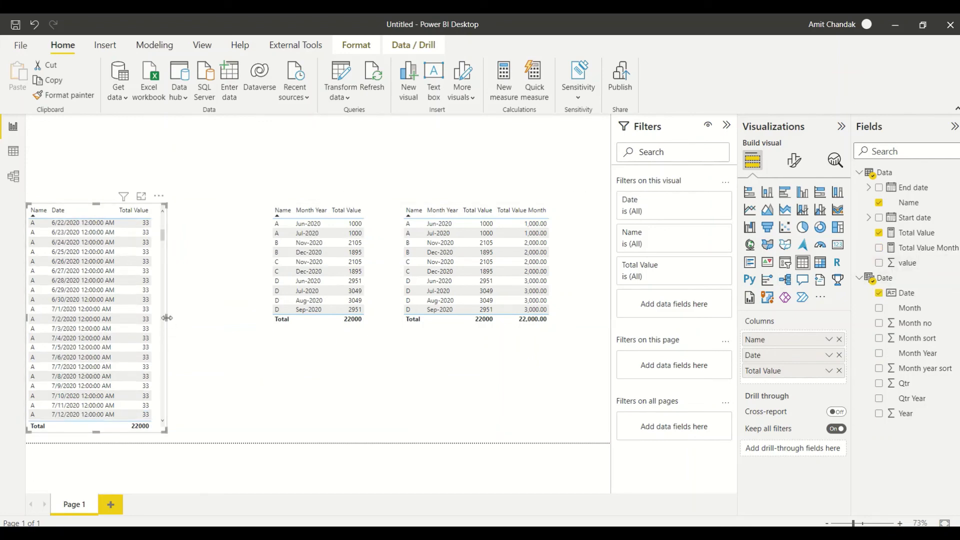
pyautogui.moveTo(167, 322); pyautogui.dragTo(237, 322)
pyautogui.moveTo(937, 255); pyautogui.dragTo(207, 265)
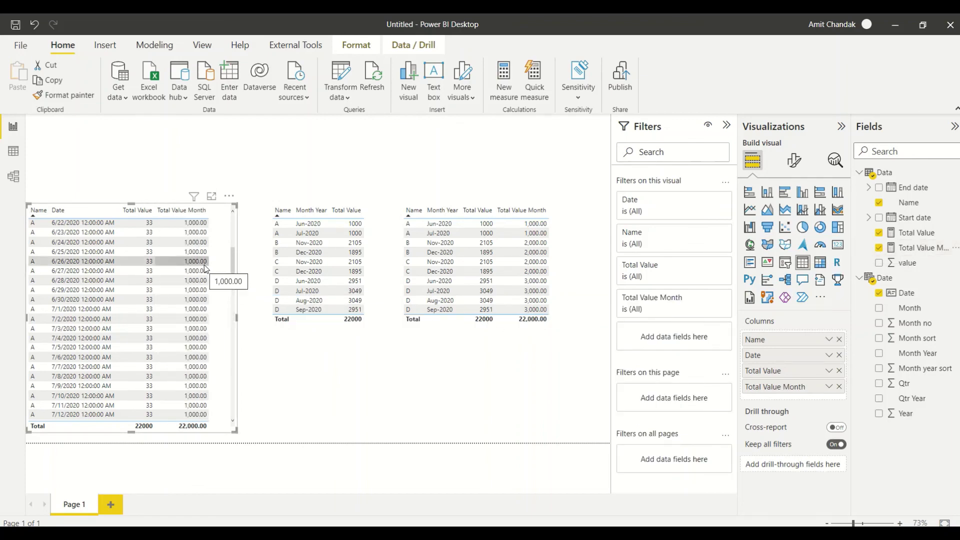
pyautogui.scroll(7, 203, 267)
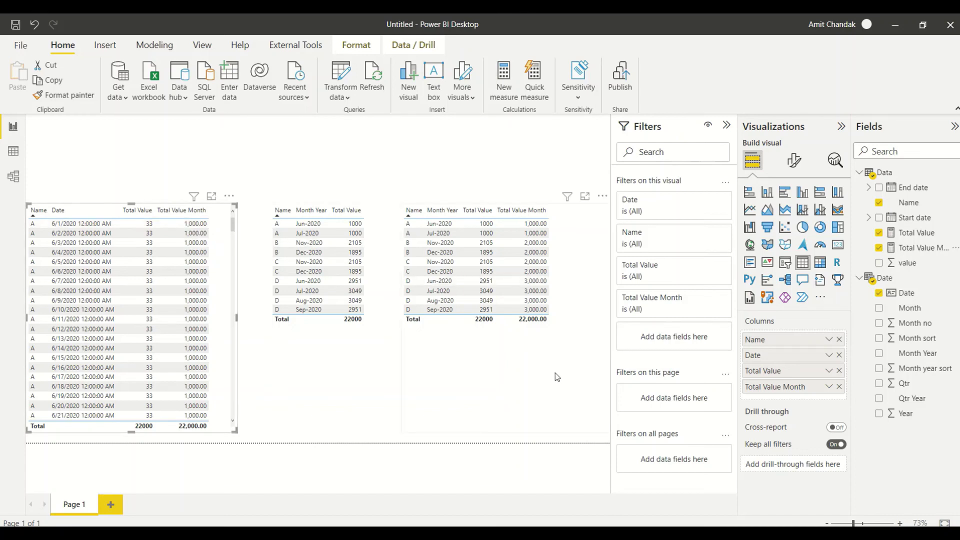
# Add a new blank page to the report.
pyautogui.click(579, 344)
pyautogui.click(115, 510)
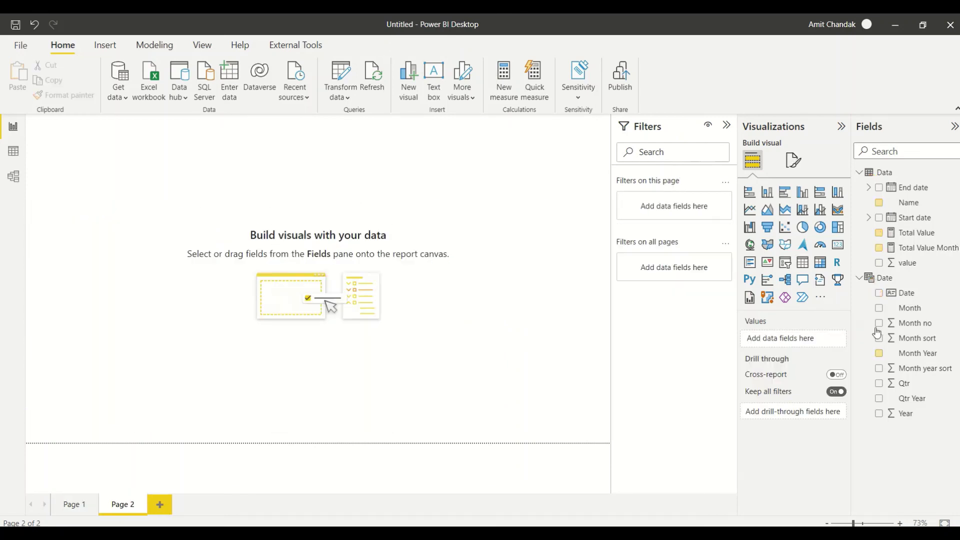
# Create a table on the blank page with Qtr Year, Total Value and Total Value Month, and enlarge it to fit the columns.
pyautogui.moveTo(918, 398); pyautogui.dragTo(186, 313)
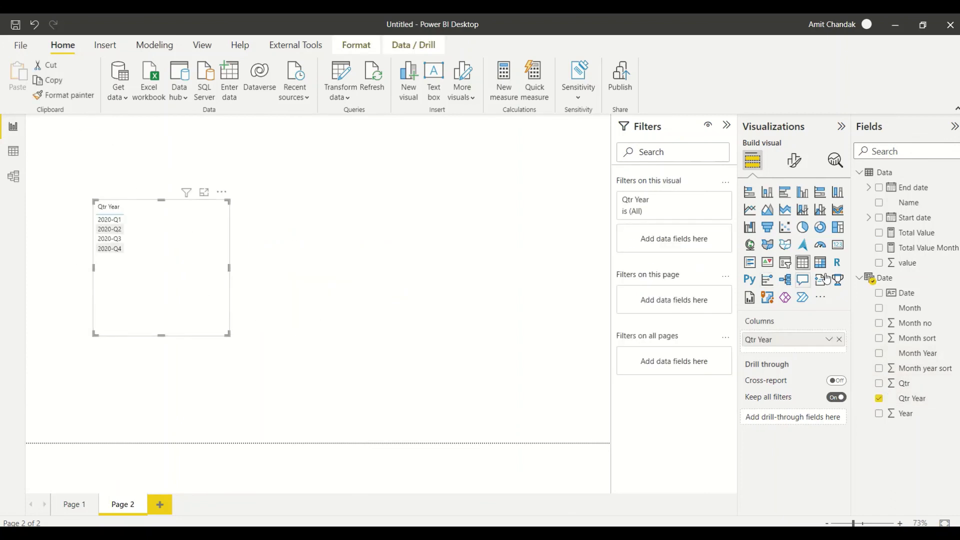
pyautogui.moveTo(917, 233); pyautogui.dragTo(175, 292)
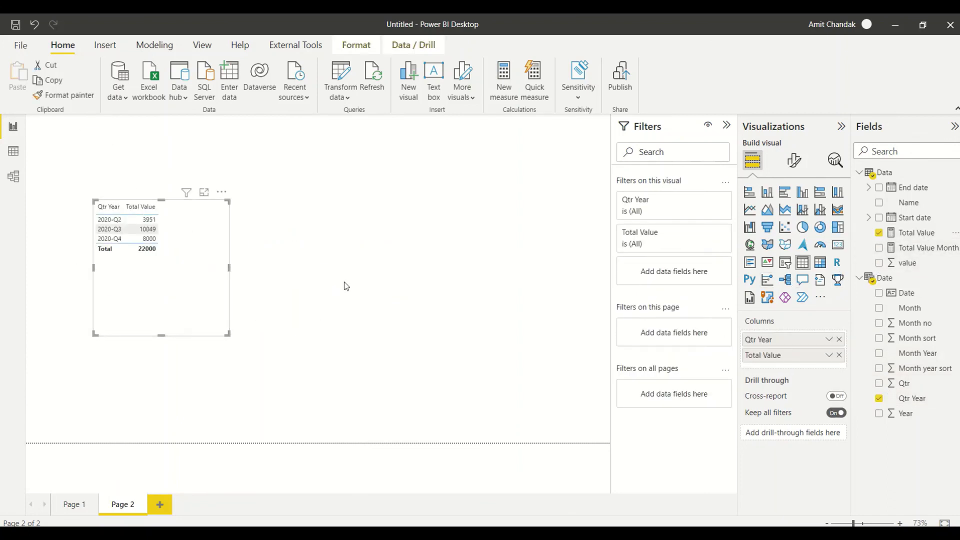
pyautogui.moveTo(918, 248); pyautogui.dragTo(262, 360)
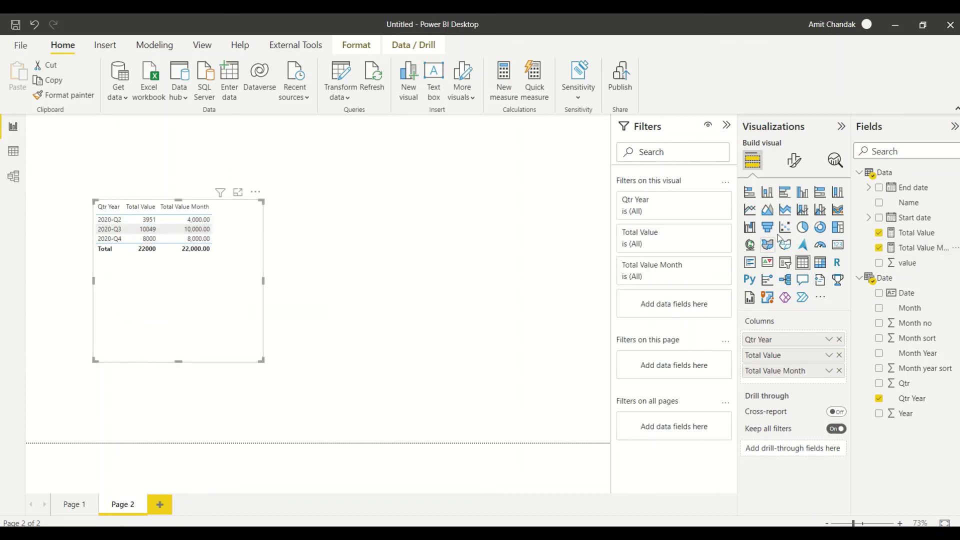
# Add the Name field to the quarterly table, place it before Qtr Year, and sort the table by Name.
pyautogui.moveTo(895, 205); pyautogui.dragTo(793, 351)
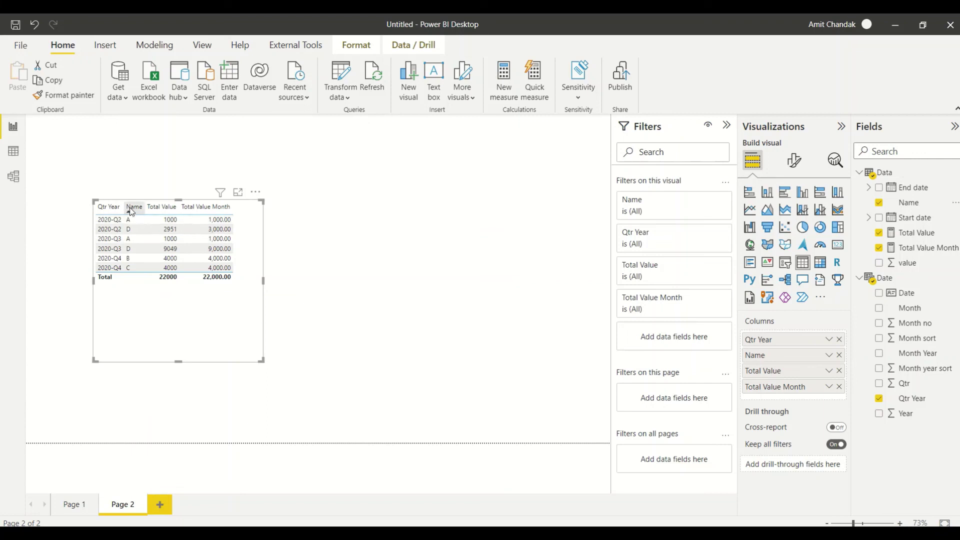
pyautogui.moveTo(761, 340)
pyautogui.mouseDown()
pyautogui.moveTo(764, 355)
pyautogui.moveTo(761, 347)
pyautogui.mouseUp()
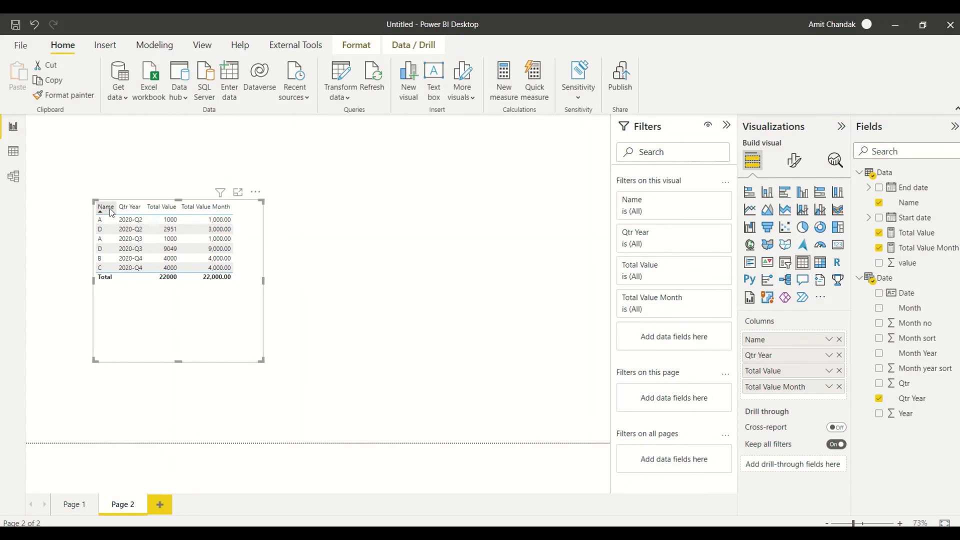
pyautogui.click(109, 209)
pyautogui.hotkey('ctrl', 'Right')
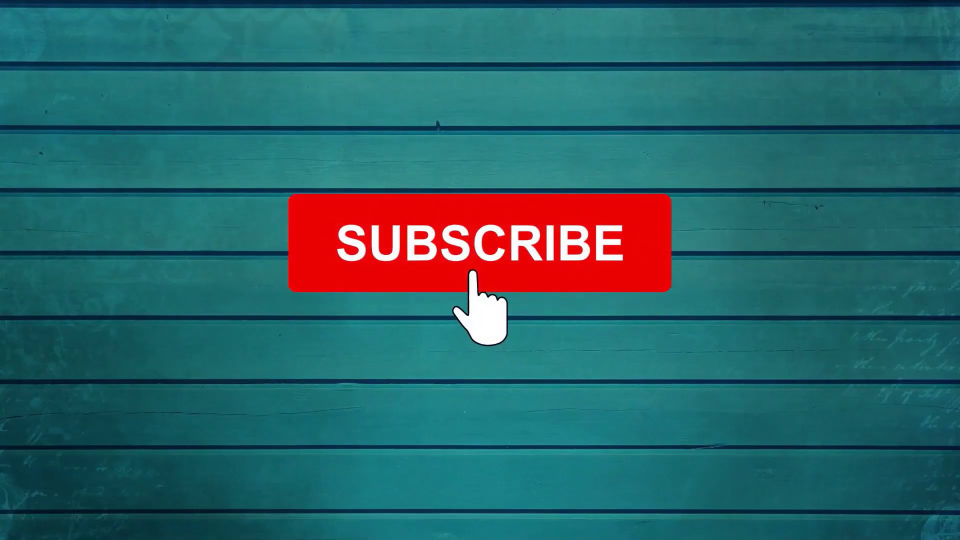